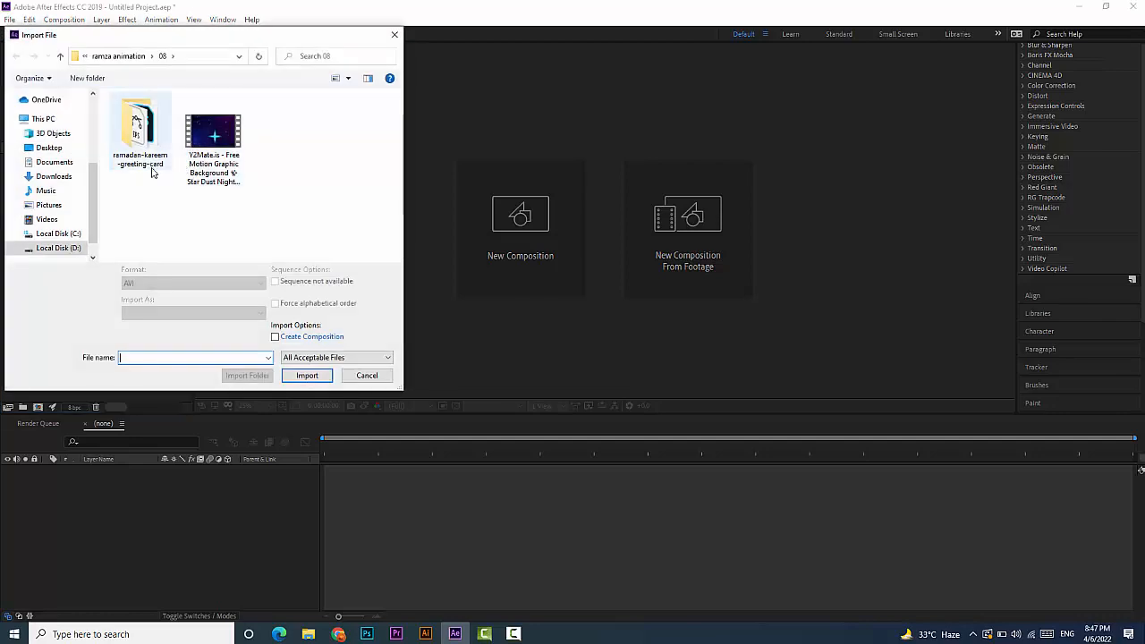
Step: Import ramzan 08.psd from the ramadan-kareem-greeting-card folder as Composition - Retain Layer Sizes with editable layer styles
{"action": "double_click", "coordinate": [192, 141]}
{"action": "left_click", "coordinate": [139, 163]}
{"action": "left_click", "coordinate": [314, 372]}
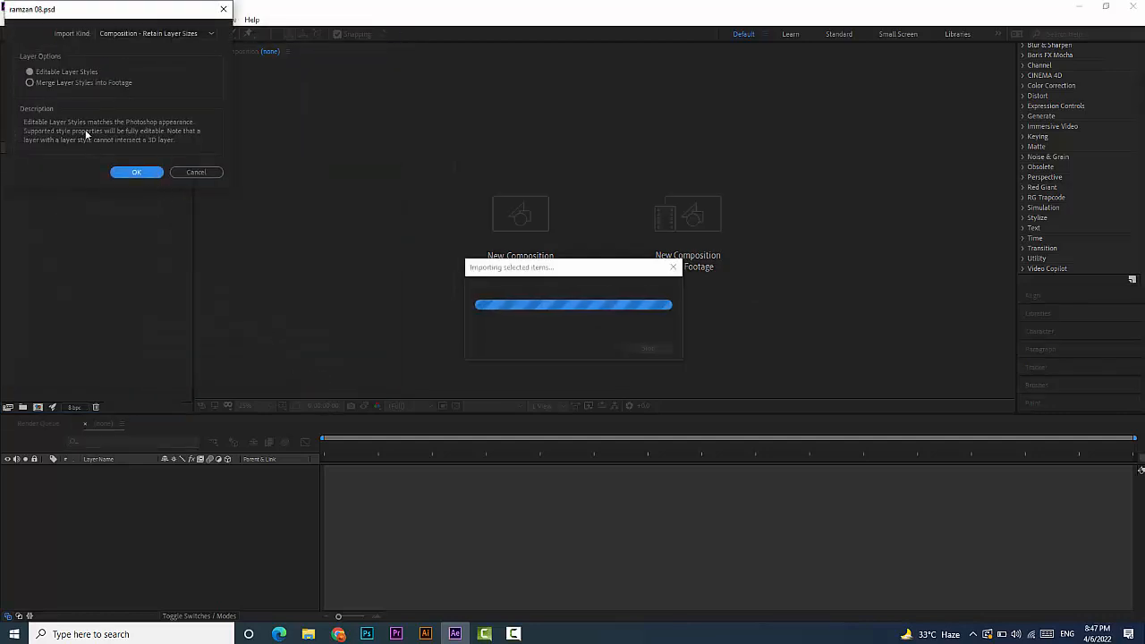
{"action": "left_click", "coordinate": [165, 35]}
{"action": "left_click", "coordinate": [166, 35]}
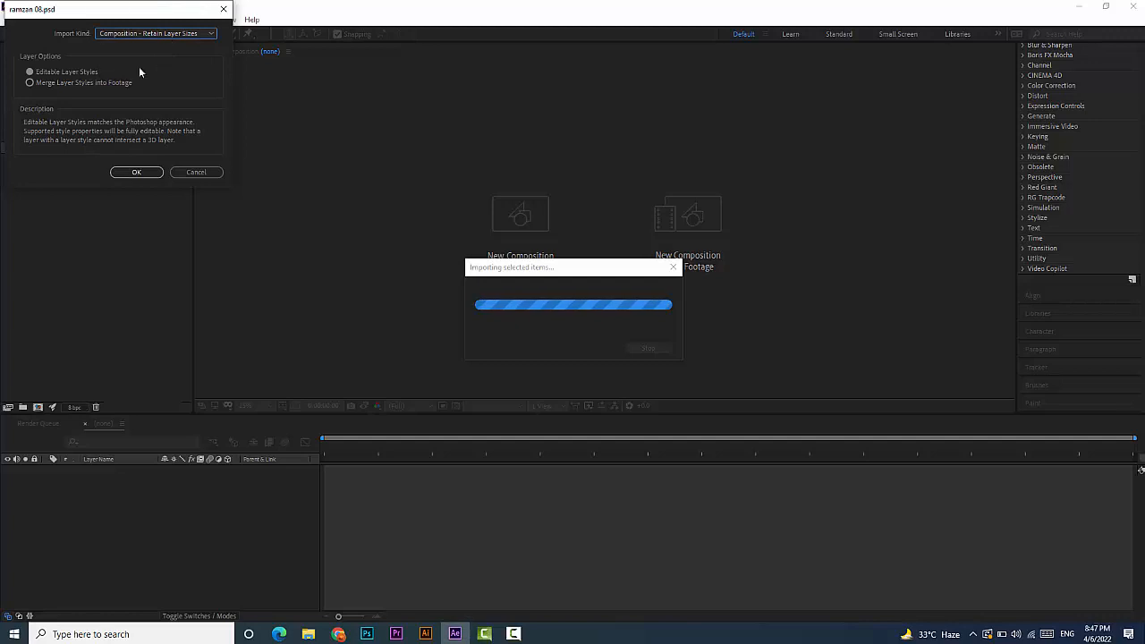
{"action": "left_click", "coordinate": [152, 176]}
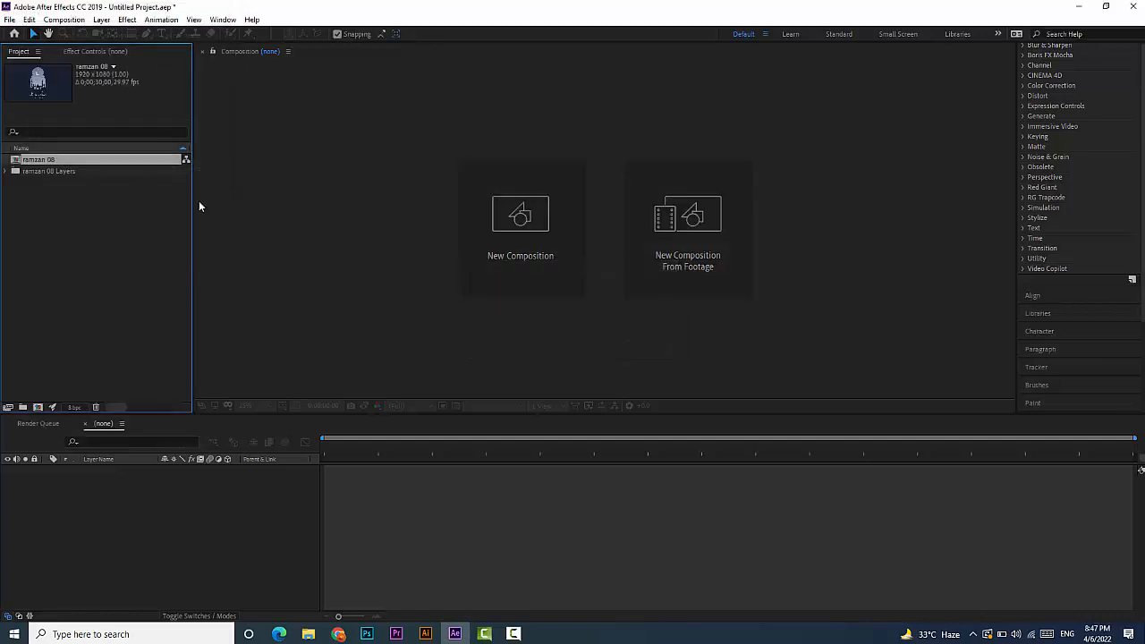
Step: Open the ramzan 08 composition and view the whole artwork at 50% magnification
{"action": "double_click", "coordinate": [32, 163]}
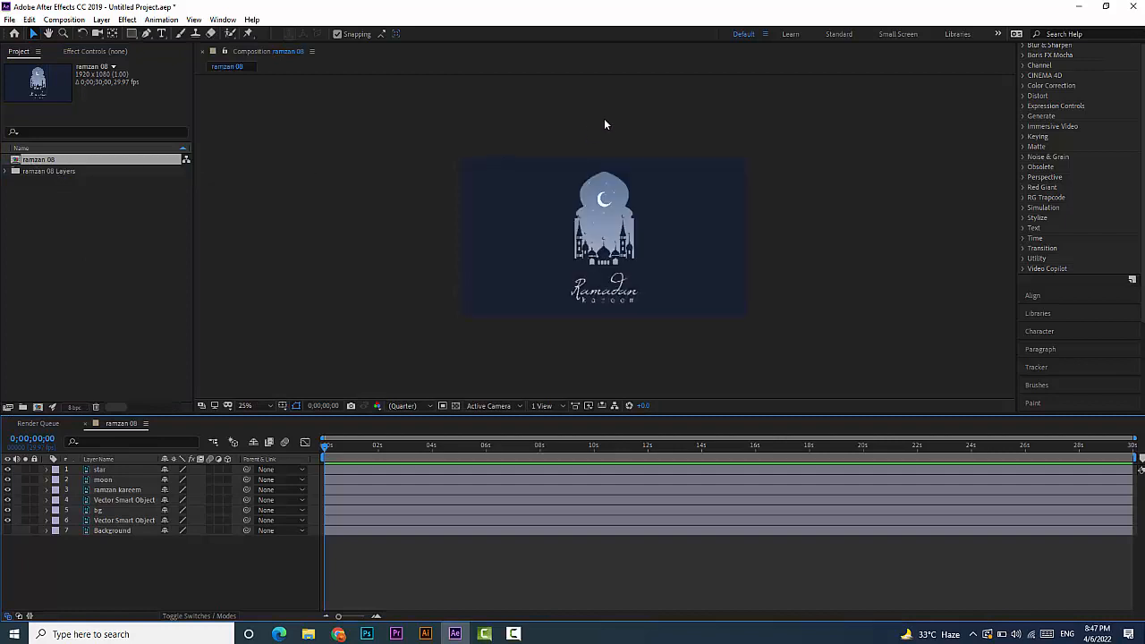
{"action": "scroll", "coordinate": [628, 235], "scroll_direction": "up", "scroll_amount": 6}
{"action": "scroll", "coordinate": [841, 266], "scroll_direction": "down", "scroll_amount": 2}
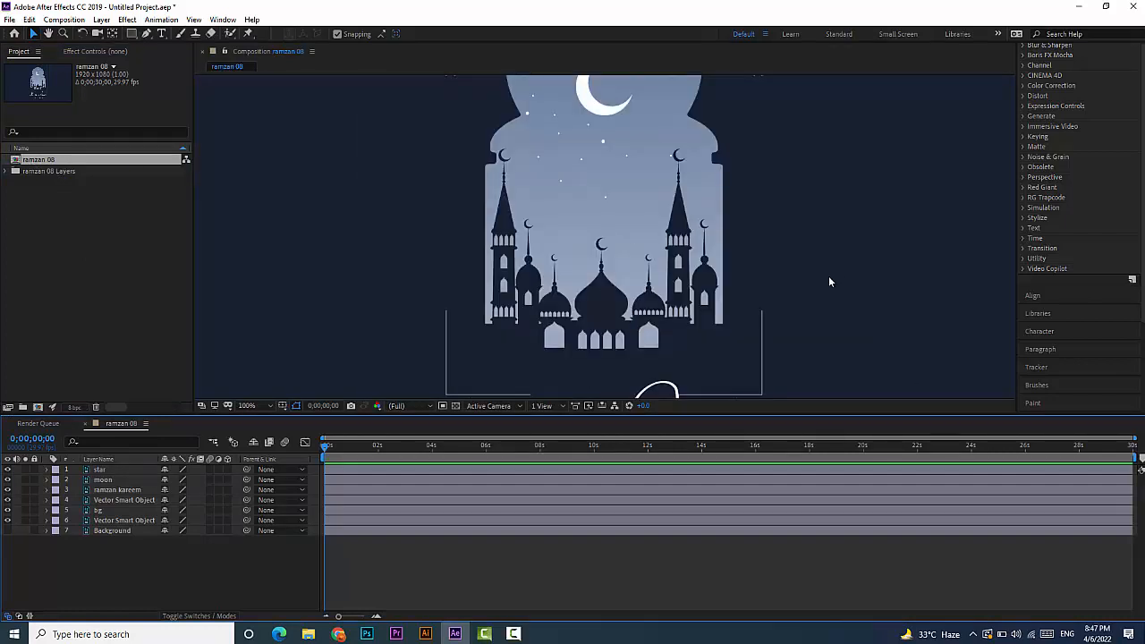
{"action": "scroll", "coordinate": [829, 281], "scroll_direction": "down", "scroll_amount": 2}
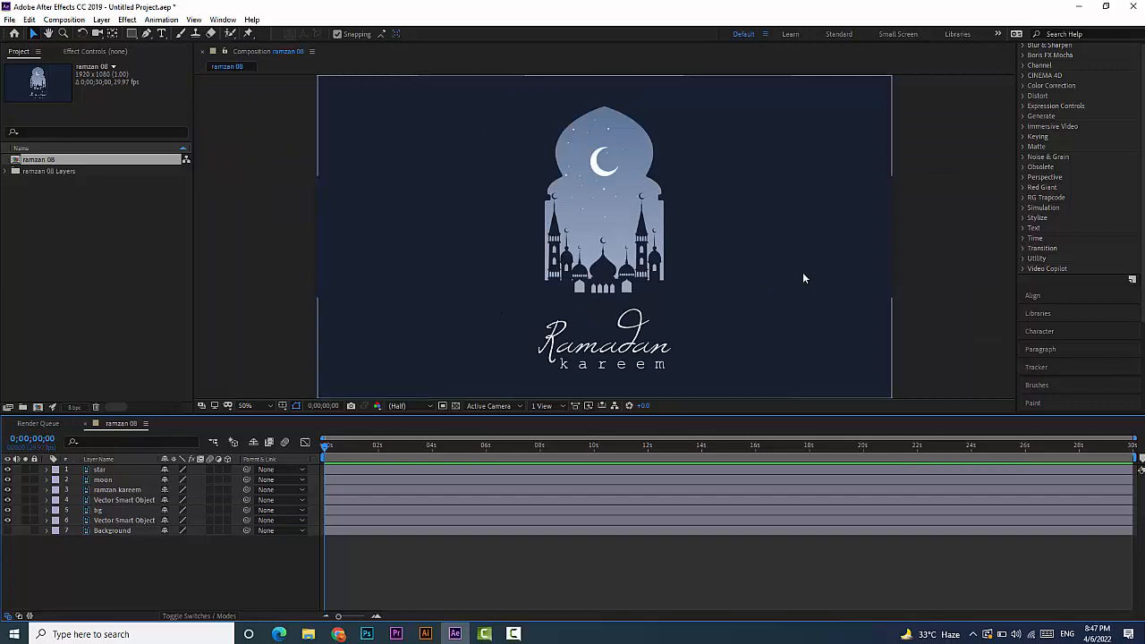
{"action": "left_click", "coordinate": [555, 378]}
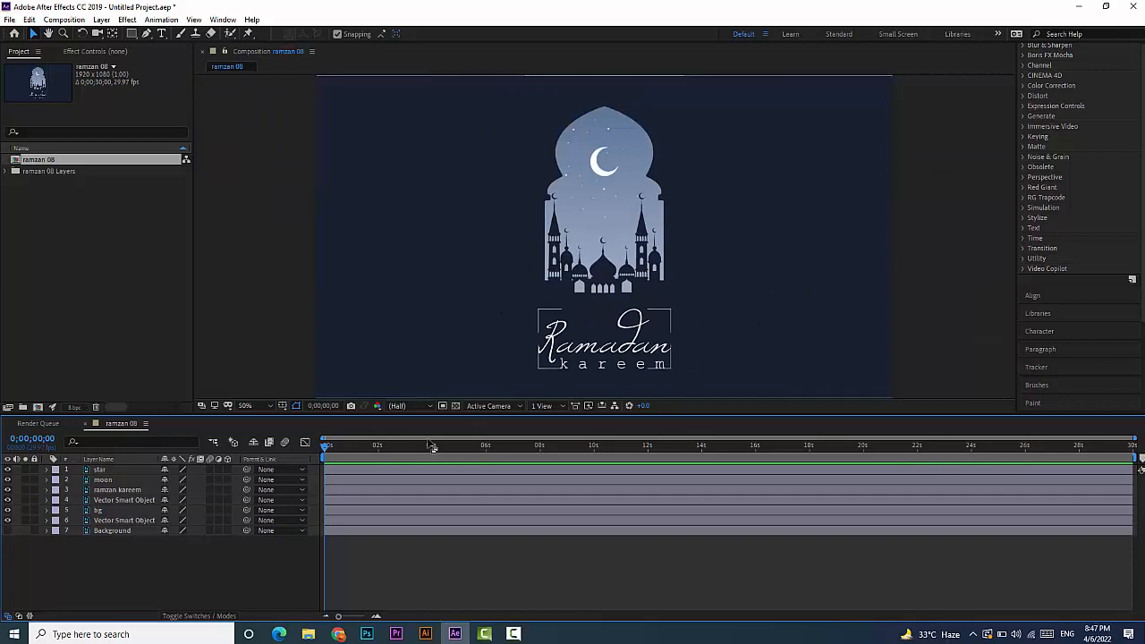
Step: Enable Opacity keyframing on the star layer at 0;00;00;00 and set the first keyframe to 0%
{"action": "left_click", "coordinate": [146, 506]}
{"action": "left_click", "coordinate": [103, 471]}
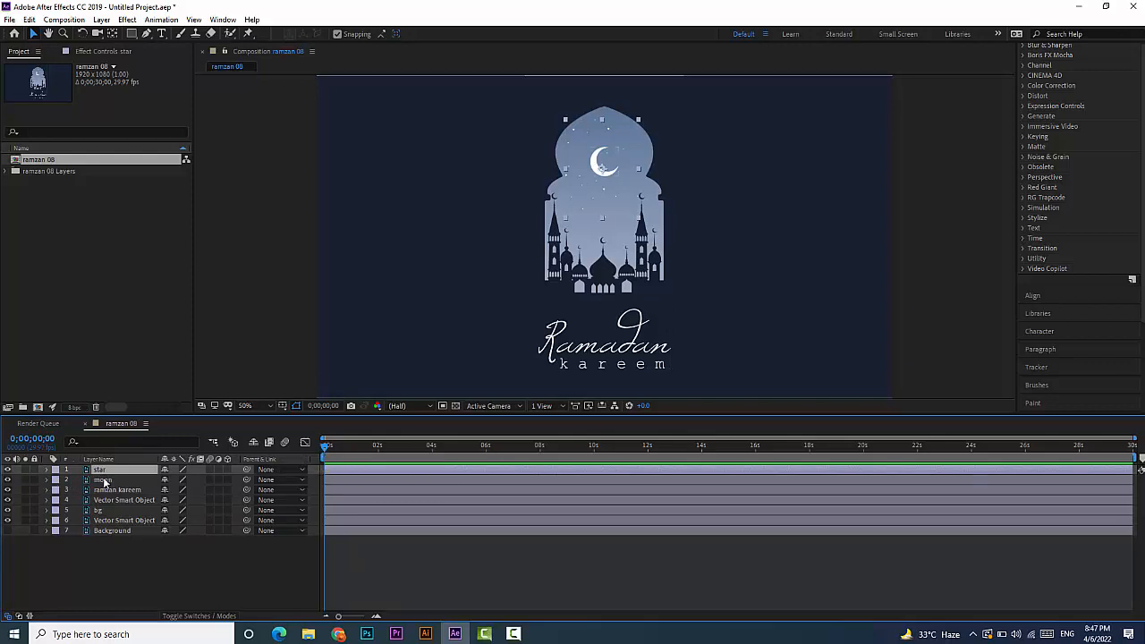
{"action": "left_click", "coordinate": [46, 469]}
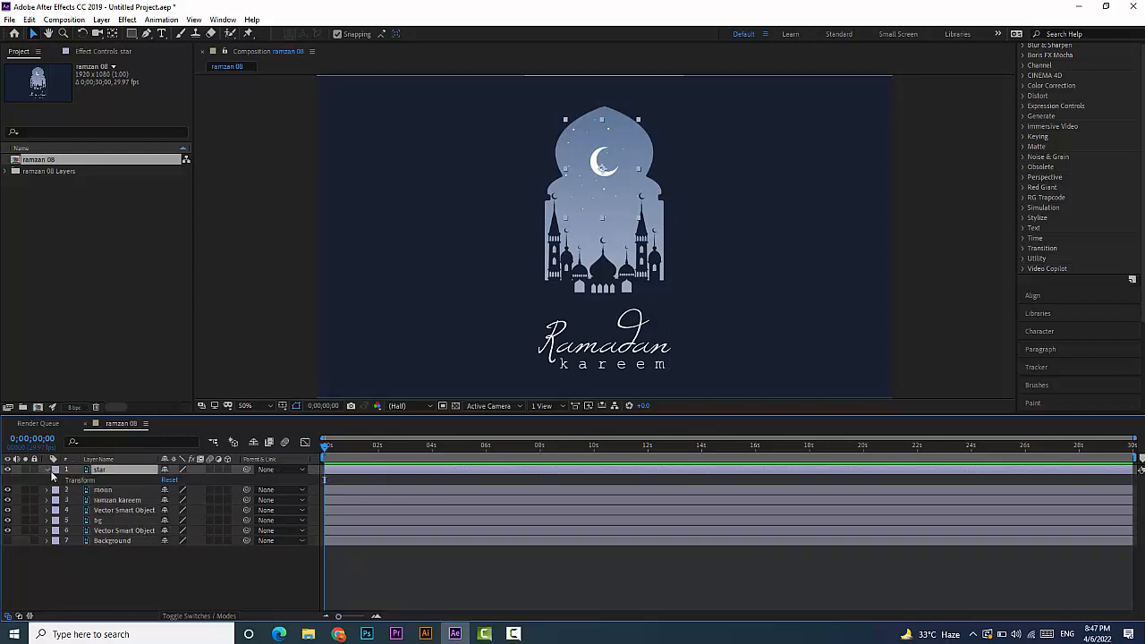
{"action": "left_click", "coordinate": [58, 481]}
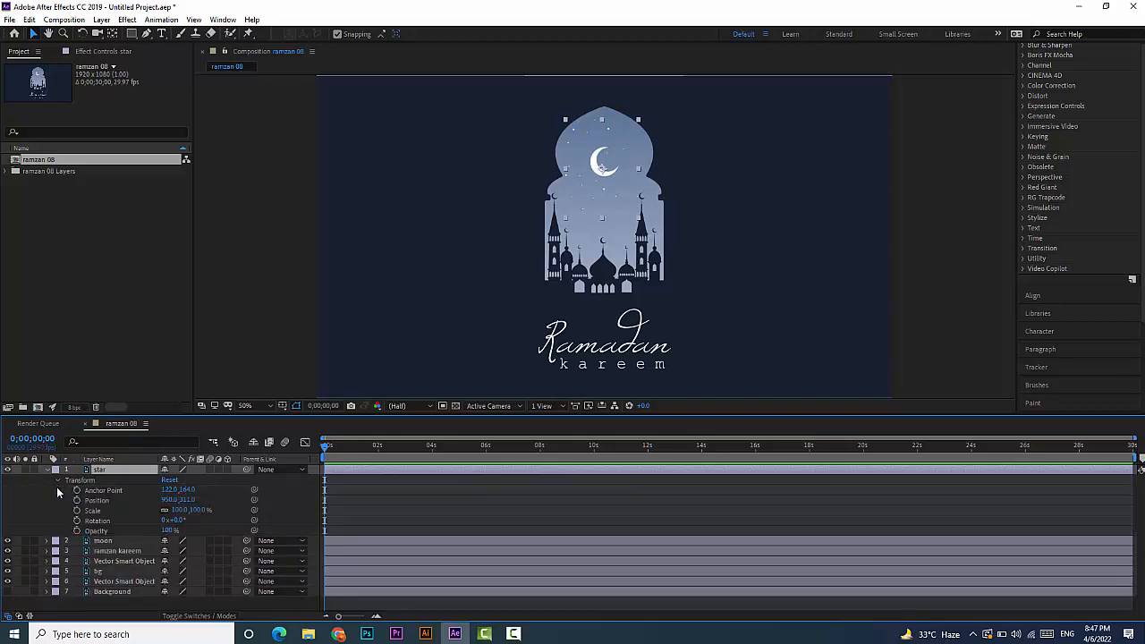
{"action": "left_click", "coordinate": [77, 530]}
{"action": "left_click", "coordinate": [170, 531]}
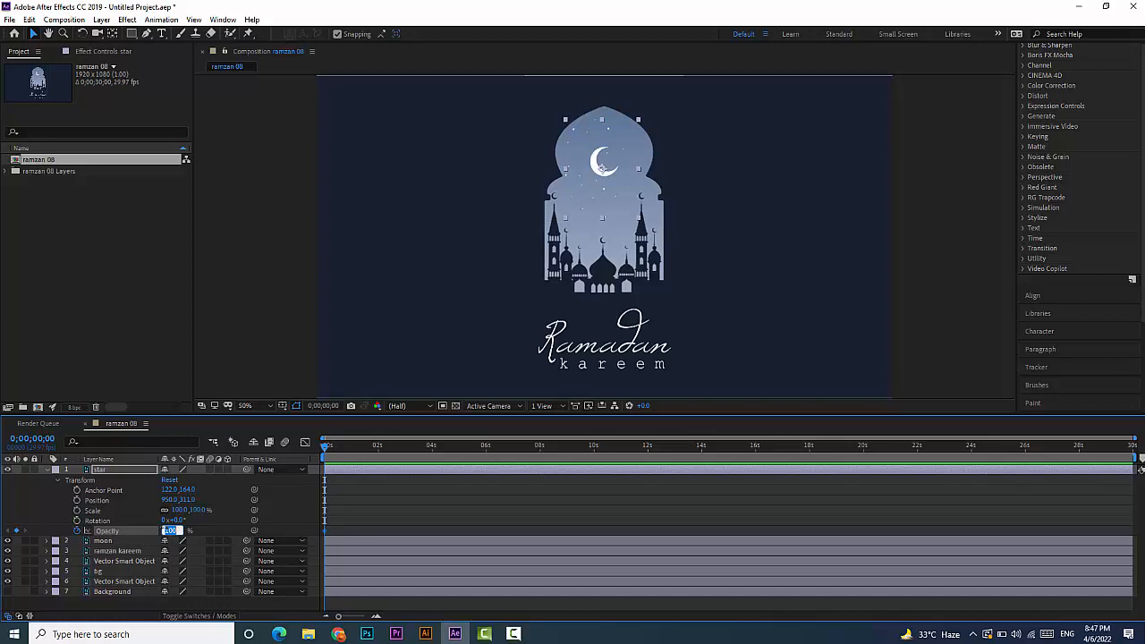
{"action": "key", "text": "Return"}
Step: Add a 50% Opacity keyframe to the star layer at 0;00;01;01 and another Opacity keyframe at 0;00;02;00
{"action": "left_click_drag", "start_coordinate": [325, 450], "coordinate": [352, 448]}
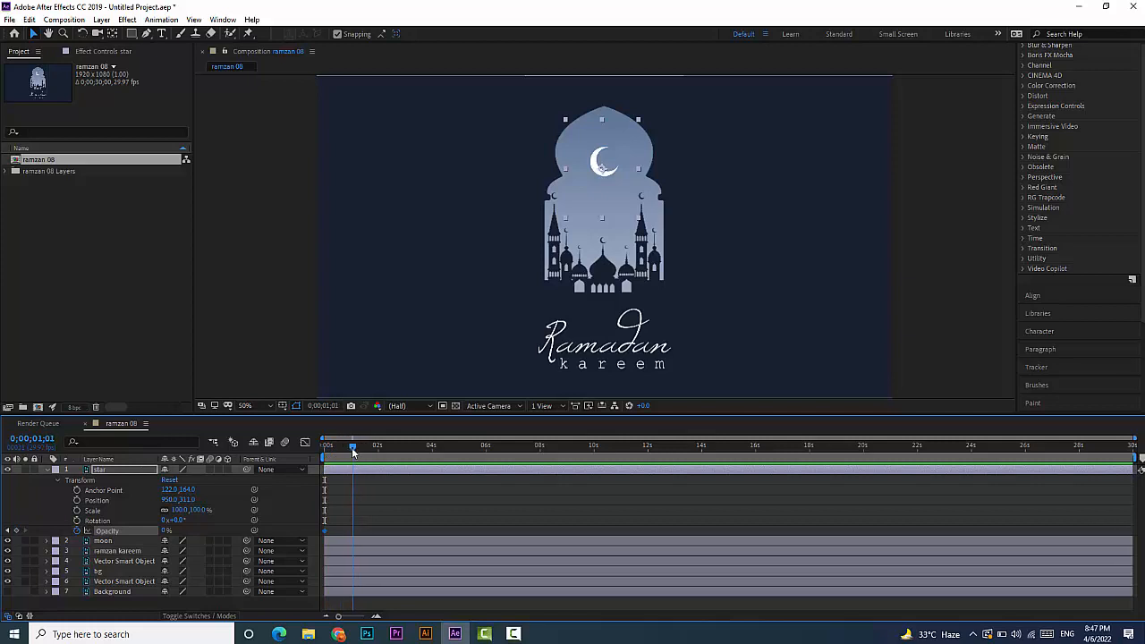
{"action": "left_click", "coordinate": [166, 531]}
{"action": "key", "text": "Return"}
{"action": "left_click_drag", "start_coordinate": [354, 447], "coordinate": [380, 448]}
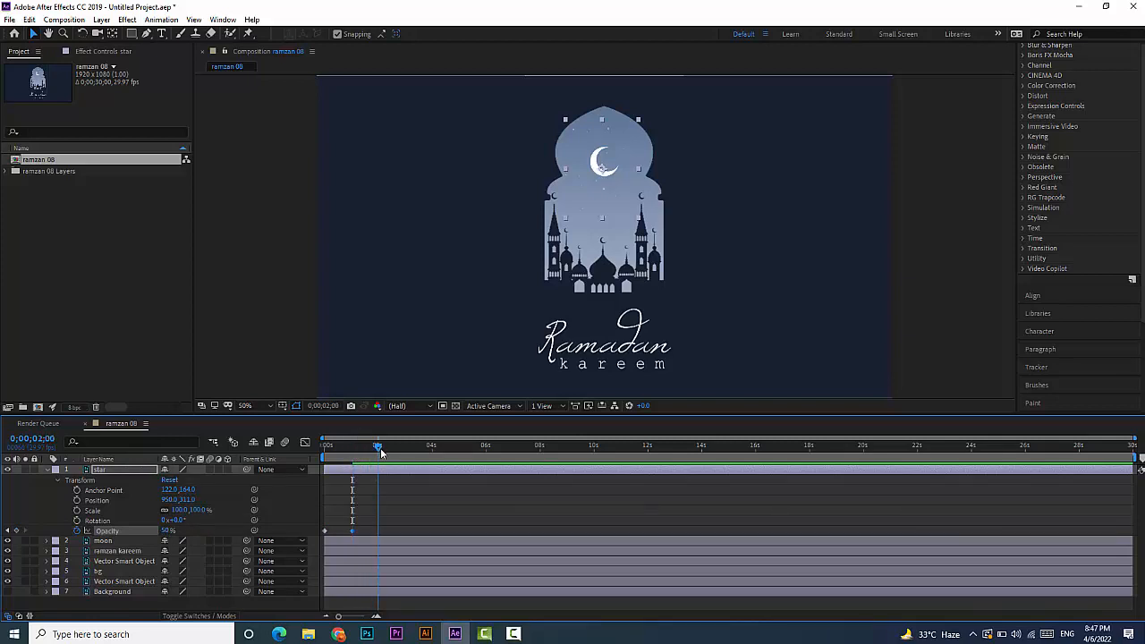
{"action": "left_click", "coordinate": [168, 532]}
{"action": "key", "text": "Return"}
Step: Add two more Opacity keyframes to the star layer at about 3 and 4 seconds
{"action": "left_click_drag", "start_coordinate": [380, 446], "coordinate": [405, 446]}
{"action": "left_click", "coordinate": [167, 530]}
{"action": "key", "text": "Return"}
{"action": "left_click_drag", "start_coordinate": [406, 446], "coordinate": [436, 448]}
{"action": "left_click", "coordinate": [168, 530]}
{"action": "key", "text": "Return"}
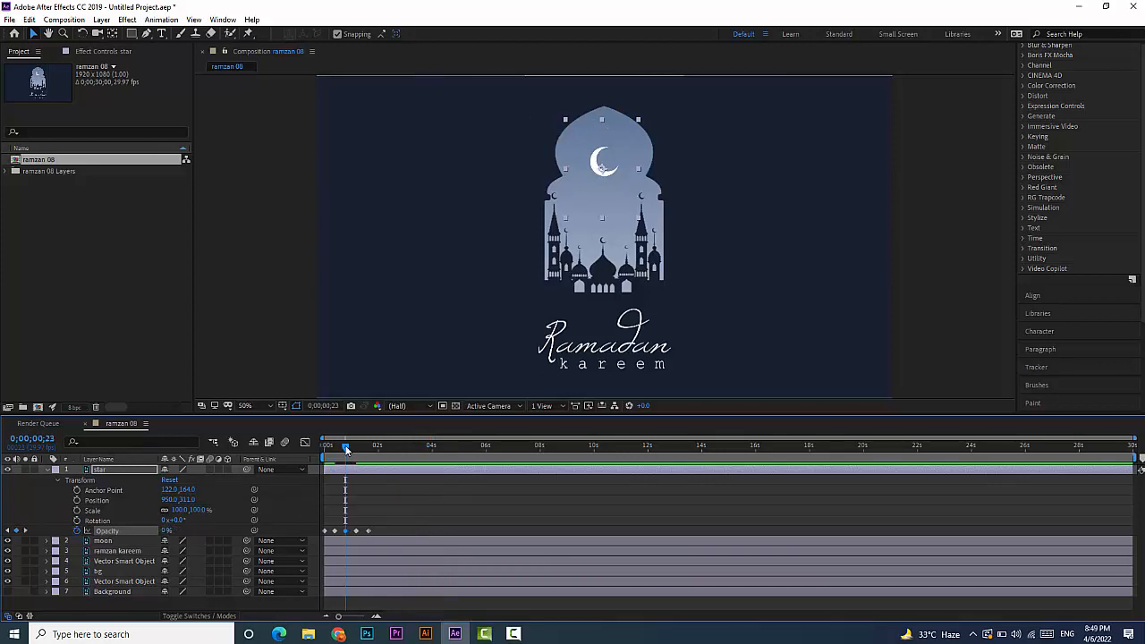
Step: Copy all of the star layer's Opacity keyframes and paste them after the existing ones to repeat the blinking
{"action": "left_click_drag", "start_coordinate": [346, 450], "coordinate": [313, 448]}
{"action": "left_click_drag", "start_coordinate": [391, 528], "coordinate": [323, 535]}
{"action": "mouse_move", "coordinate": [324, 445]}
{"action": "left_mouse_down"}
{"action": "mouse_move", "coordinate": [377, 456]}
{"action": "mouse_move", "coordinate": [431, 445]}
{"action": "mouse_move", "coordinate": [314, 463]}
{"action": "left_mouse_up"}
{"action": "key", "text": "ctrl+v"}
Step: Apply Easy Ease to all of the star layer's Opacity keyframes and preview the animation
{"action": "left_click_drag", "start_coordinate": [443, 528], "coordinate": [322, 536]}
{"action": "right_click", "coordinate": [346, 530]}
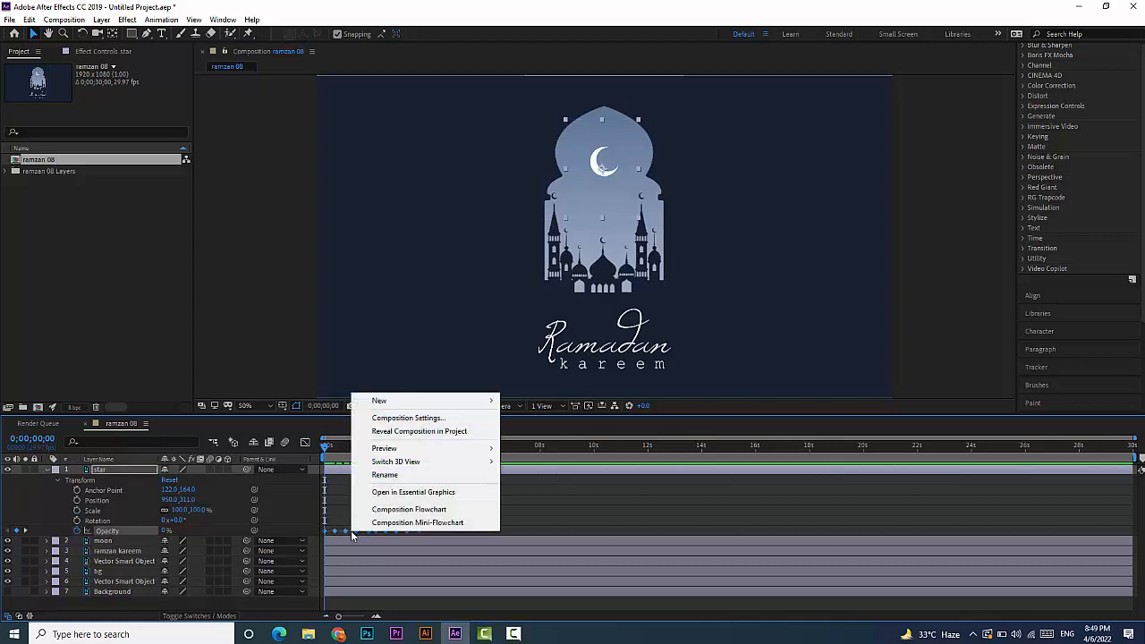
{"action": "left_click", "coordinate": [336, 534]}
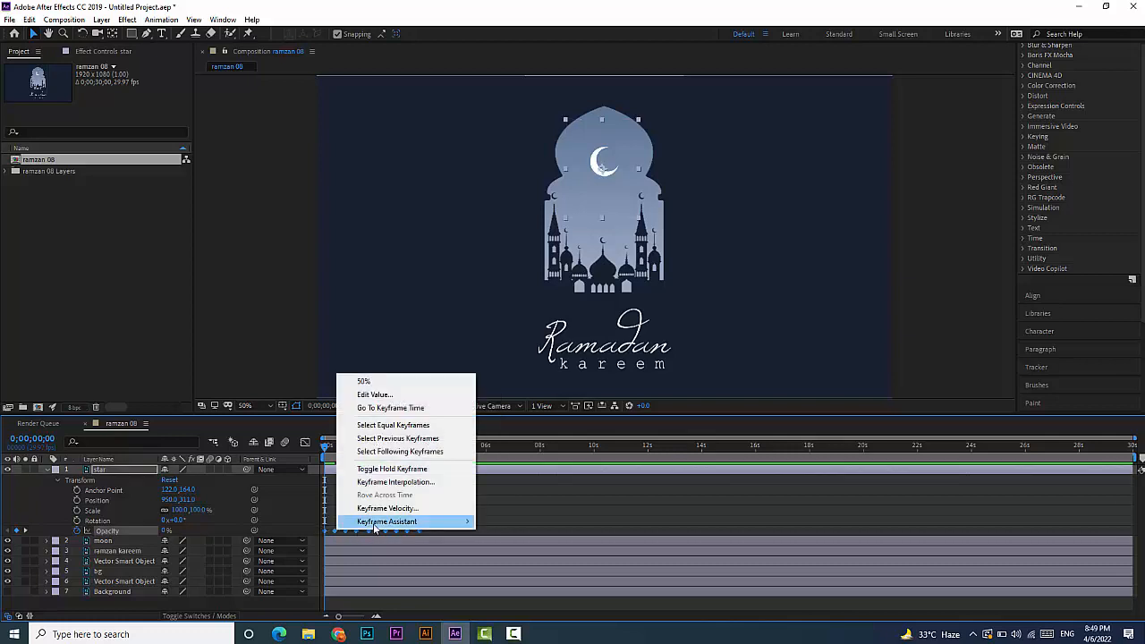
{"action": "mouse_move", "coordinate": [429, 526]}
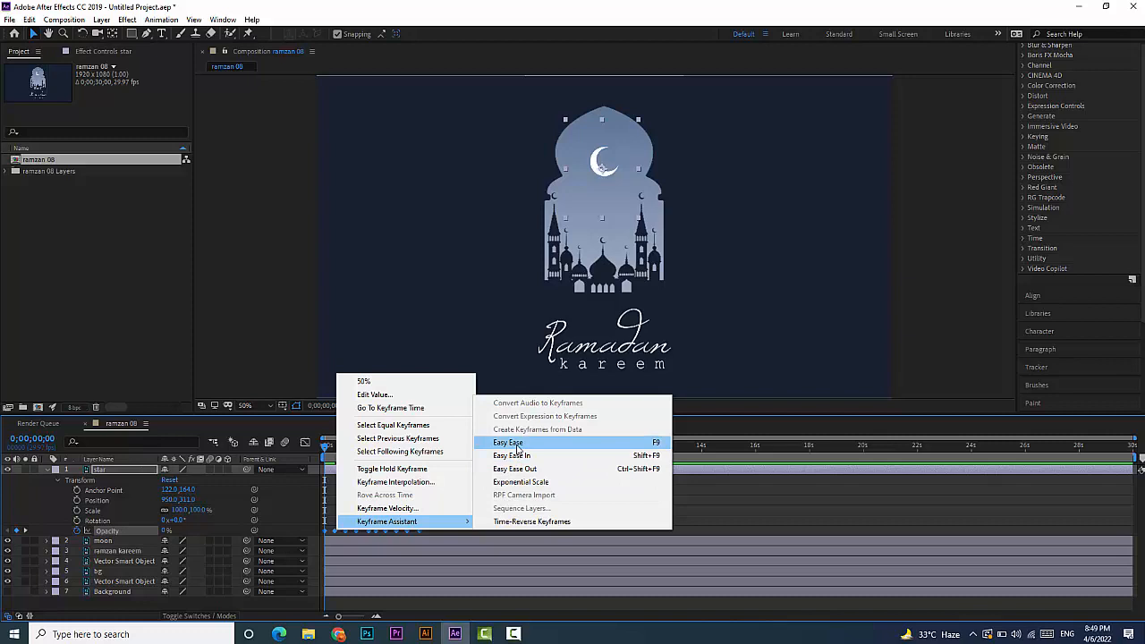
{"action": "left_click", "coordinate": [516, 445]}
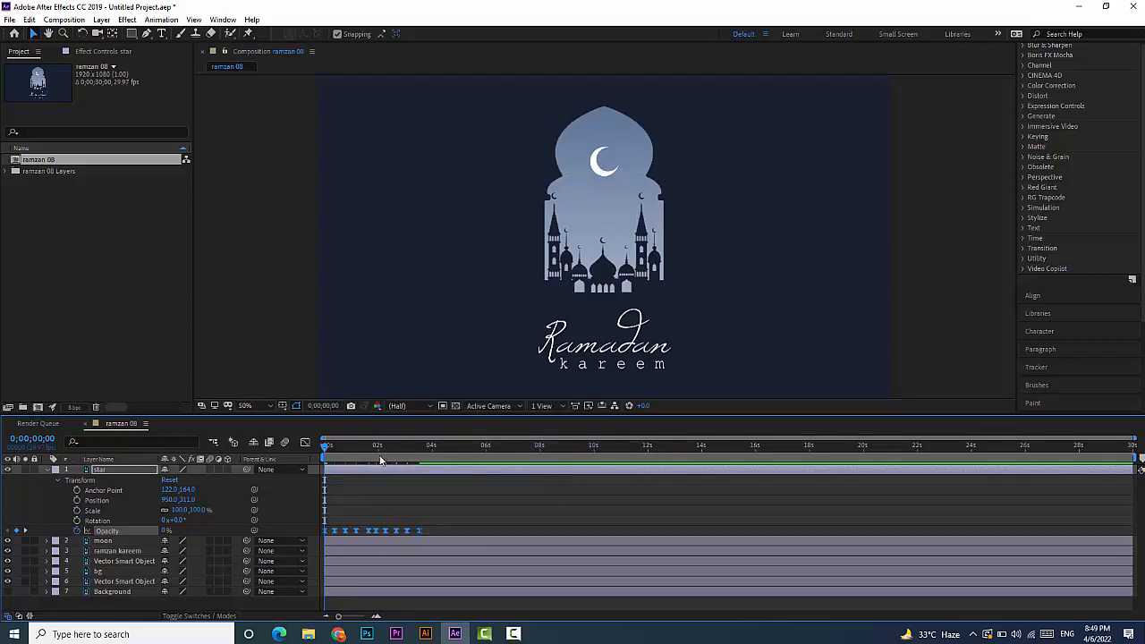
{"action": "key", "text": "space"}
{"action": "left_click", "coordinate": [322, 450]}
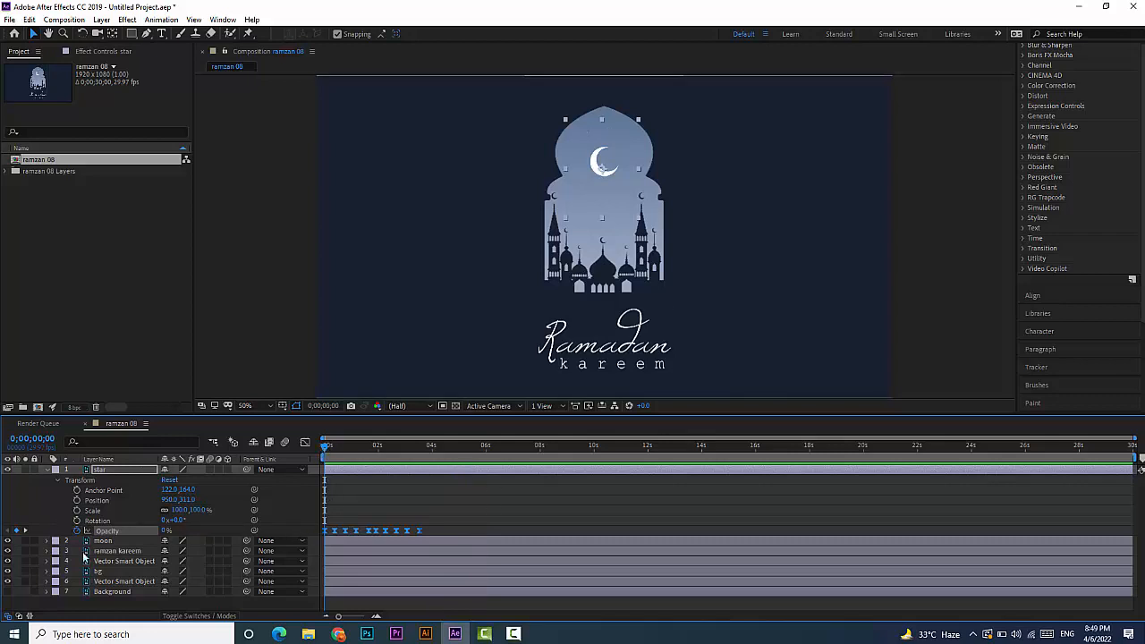
Step: Collapse the star layer, show the moon layer's Position and move the moon layer directly above the bg layer
{"action": "left_click", "coordinate": [47, 469]}
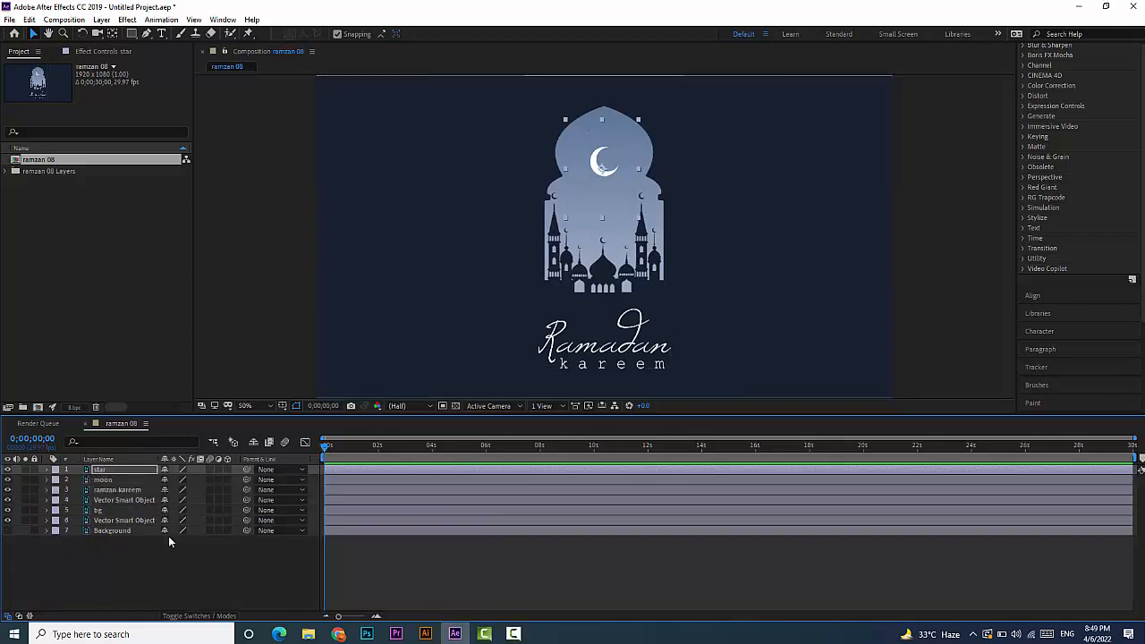
{"action": "left_click", "coordinate": [107, 479]}
{"action": "key", "text": "p"}
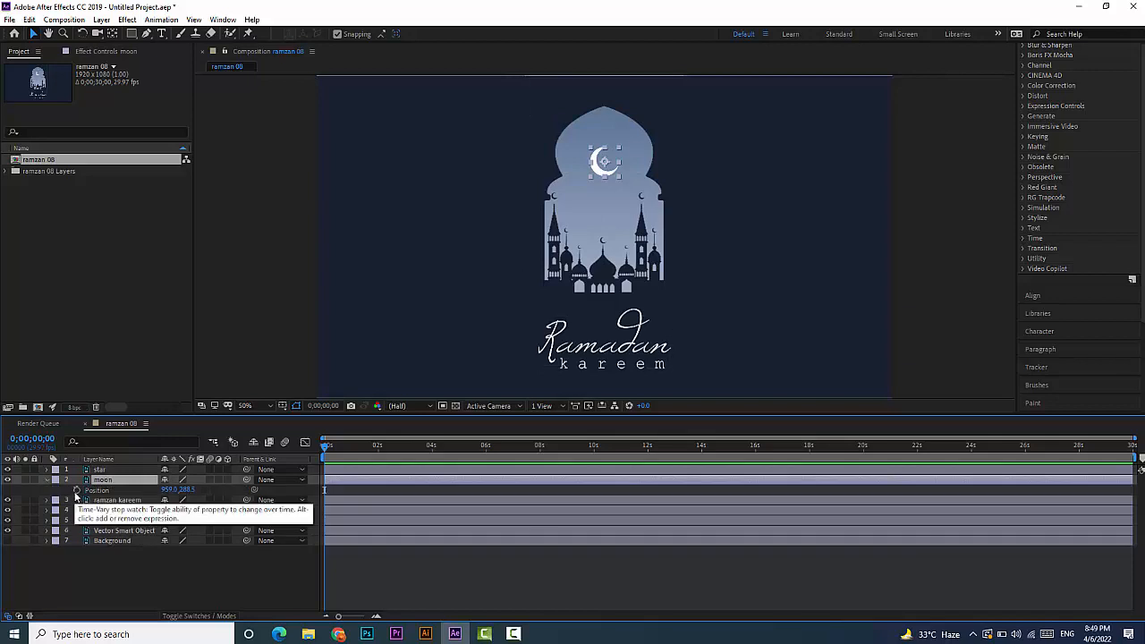
{"action": "left_click", "coordinate": [76, 491]}
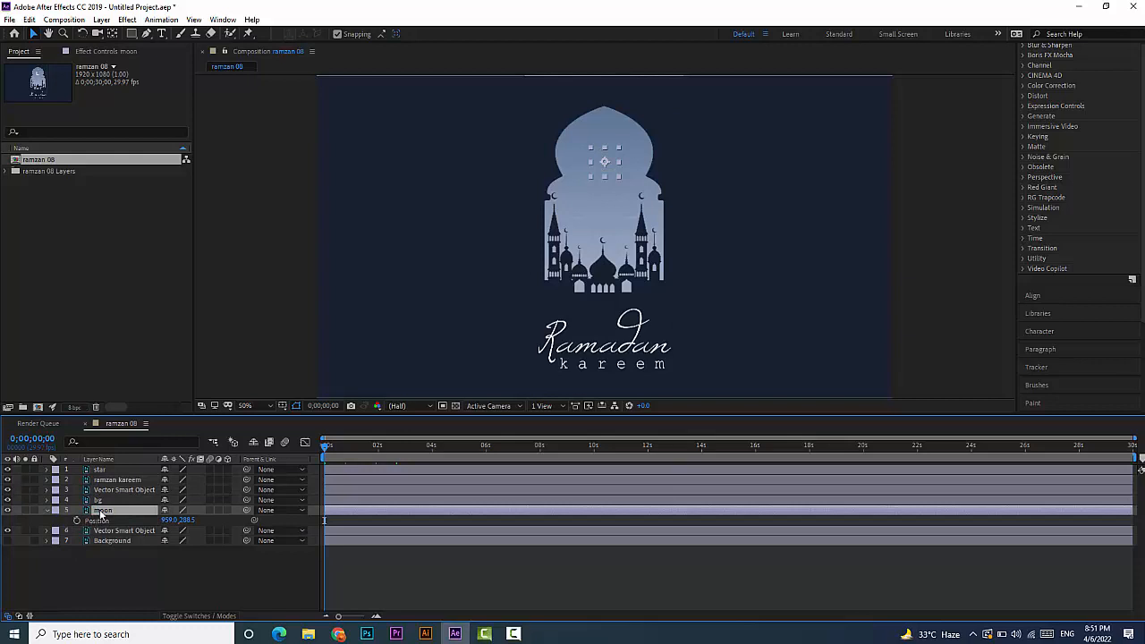
{"action": "left_click_drag", "start_coordinate": [101, 512], "coordinate": [100, 494]}
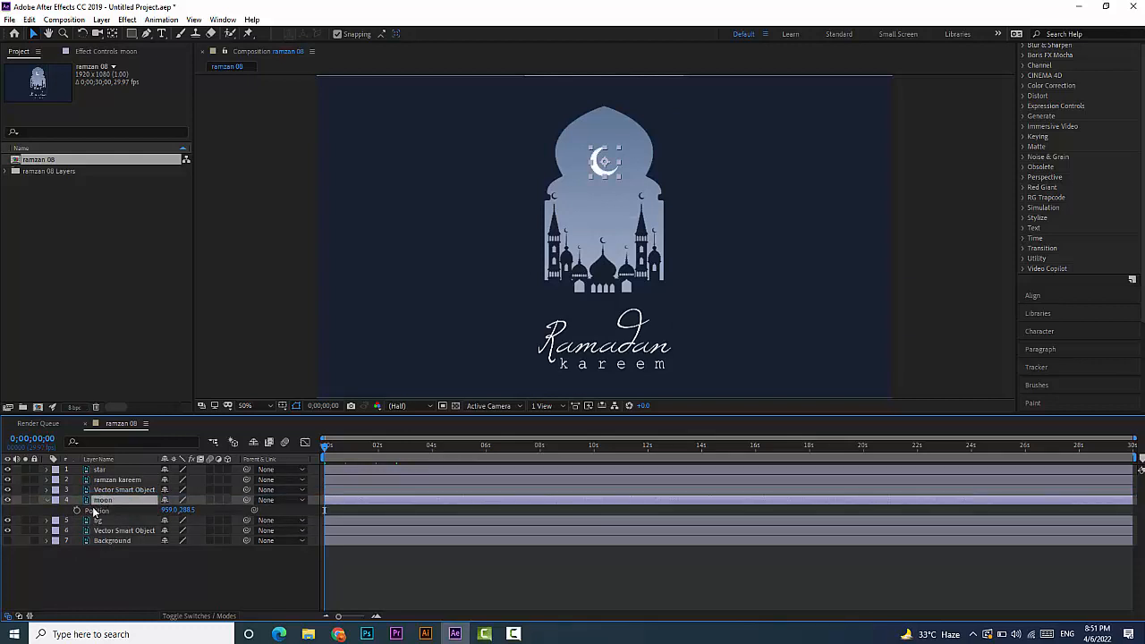
Step: Keyframe the moon's Position from about 773, 74.5 at 0;00;00;00 to about 959, 286.5 at 0;00;01;29
{"action": "left_click", "coordinate": [76, 510]}
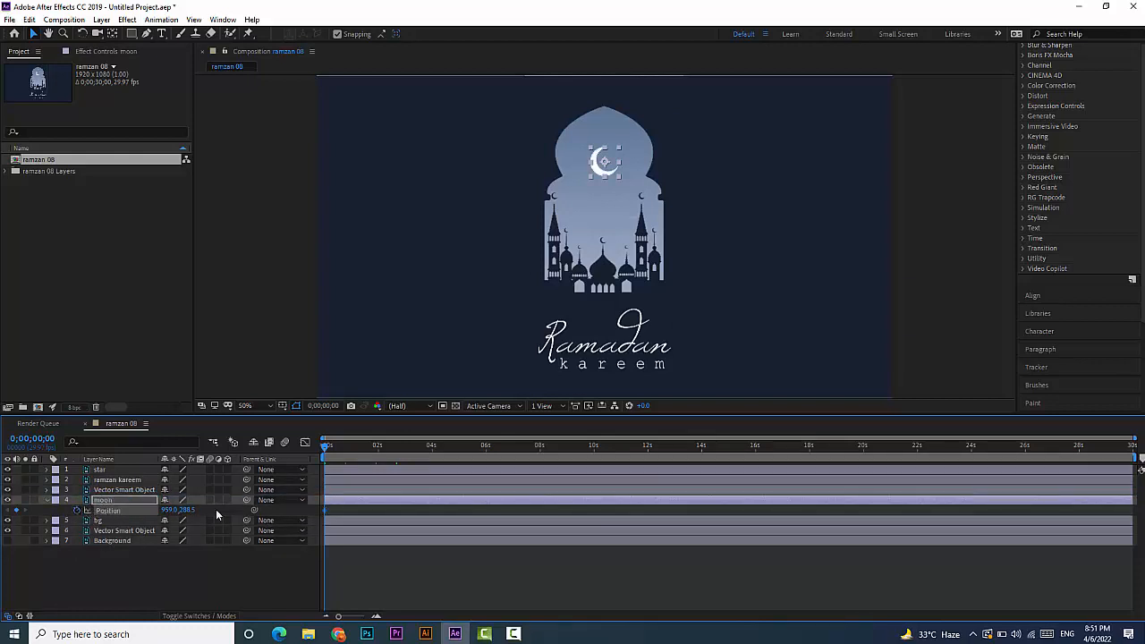
{"action": "left_click_drag", "start_coordinate": [616, 173], "coordinate": [548, 112]}
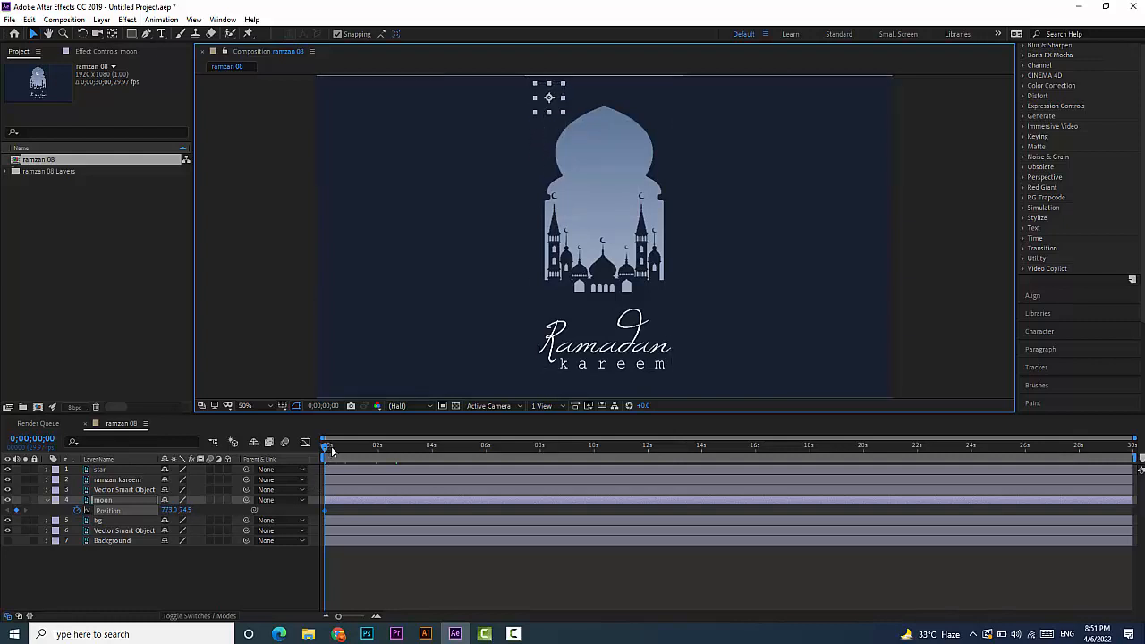
{"action": "left_click_drag", "start_coordinate": [331, 450], "coordinate": [378, 447]}
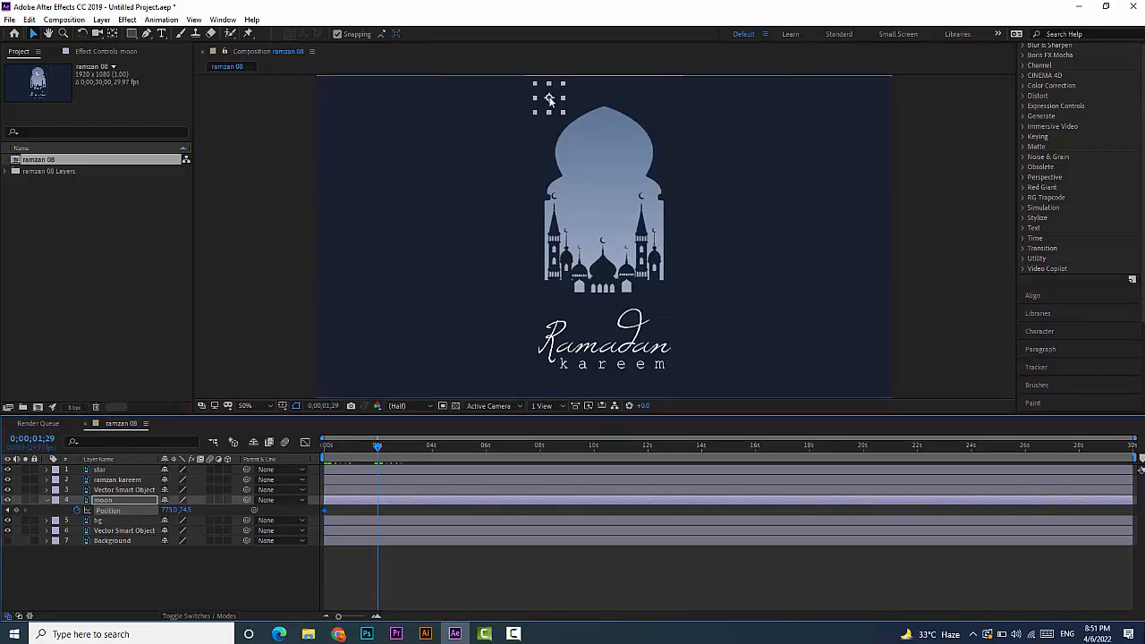
{"action": "left_click_drag", "start_coordinate": [562, 102], "coordinate": [604, 162]}
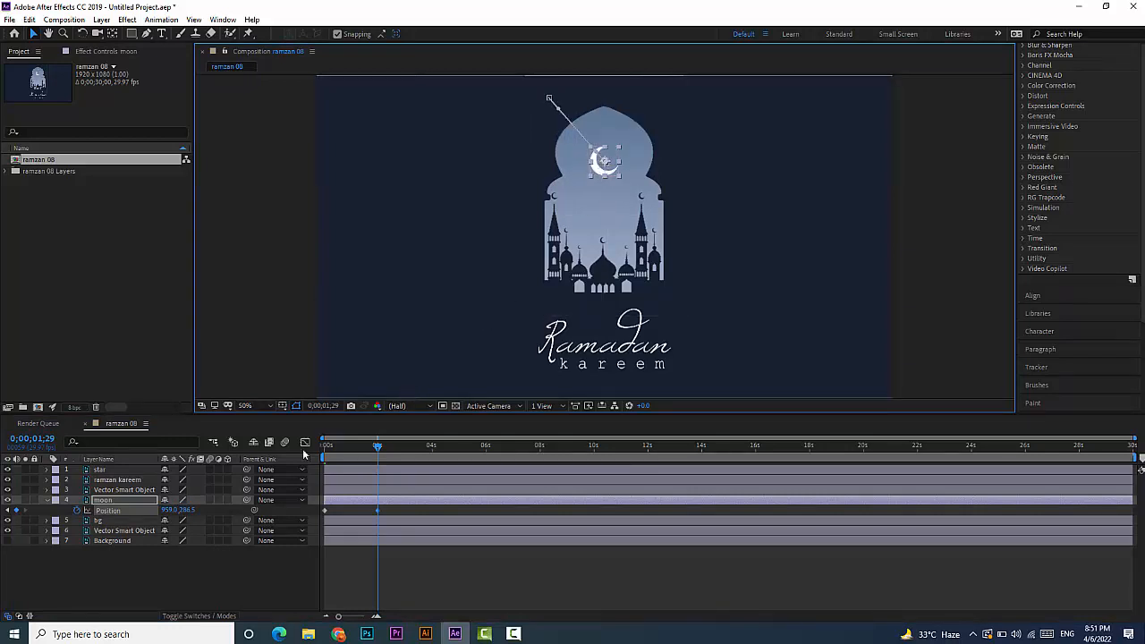
Step: Preview the moon's movement by playing the composition from the beginning and scrubbing through the first two seconds
{"action": "left_click_drag", "start_coordinate": [378, 446], "coordinate": [329, 448]}
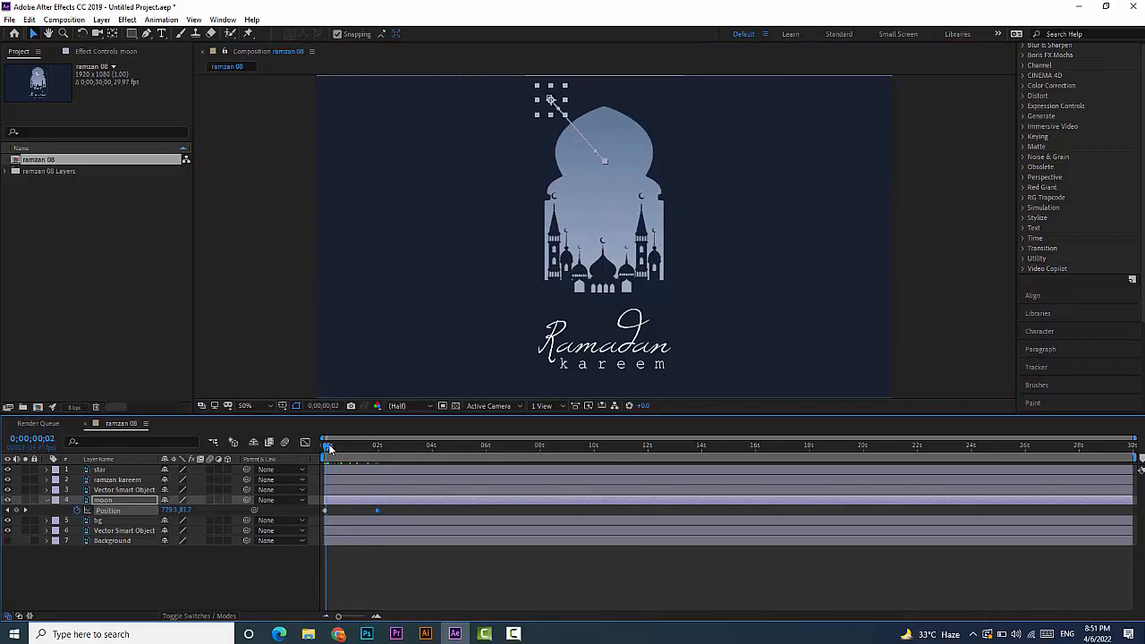
{"action": "key", "text": "space"}
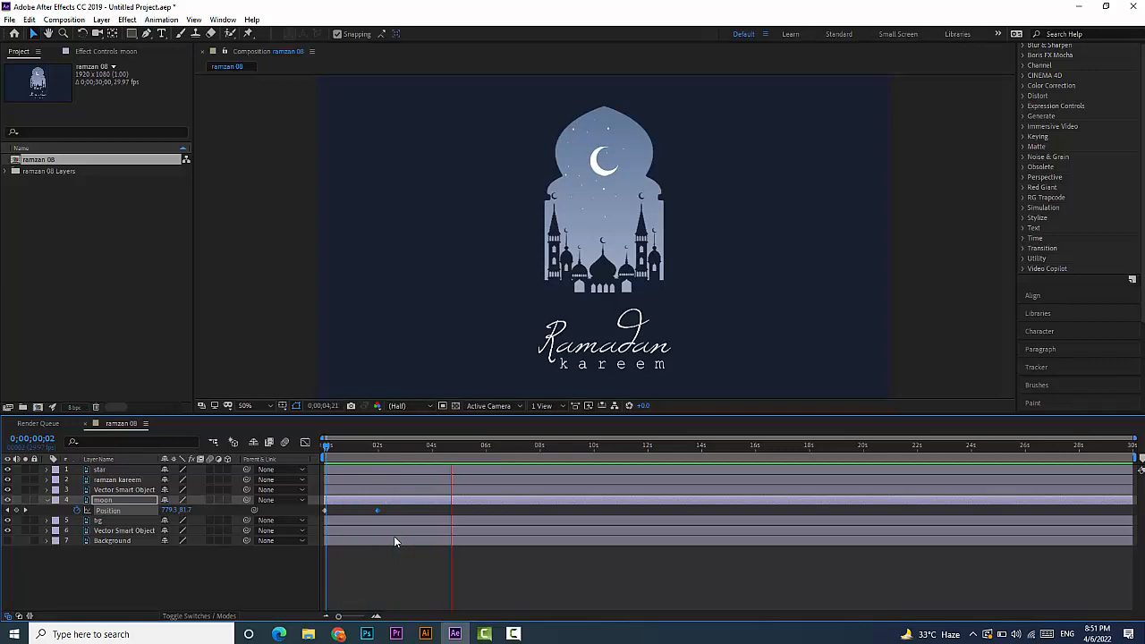
{"action": "left_click", "coordinate": [323, 449]}
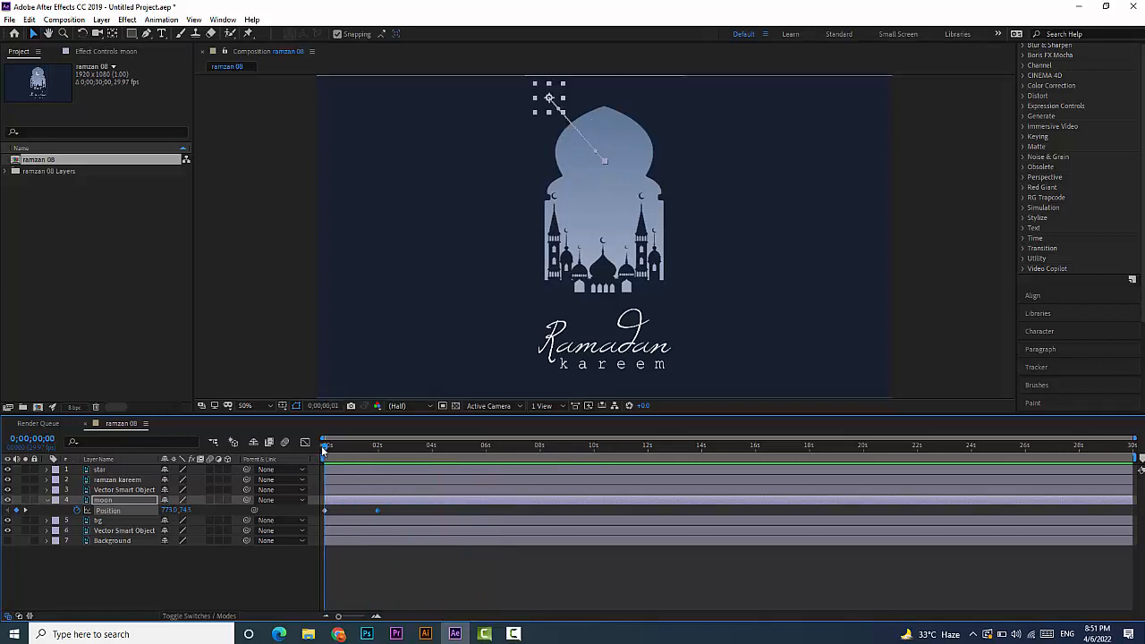
{"action": "left_click_drag", "start_coordinate": [323, 449], "coordinate": [388, 473]}
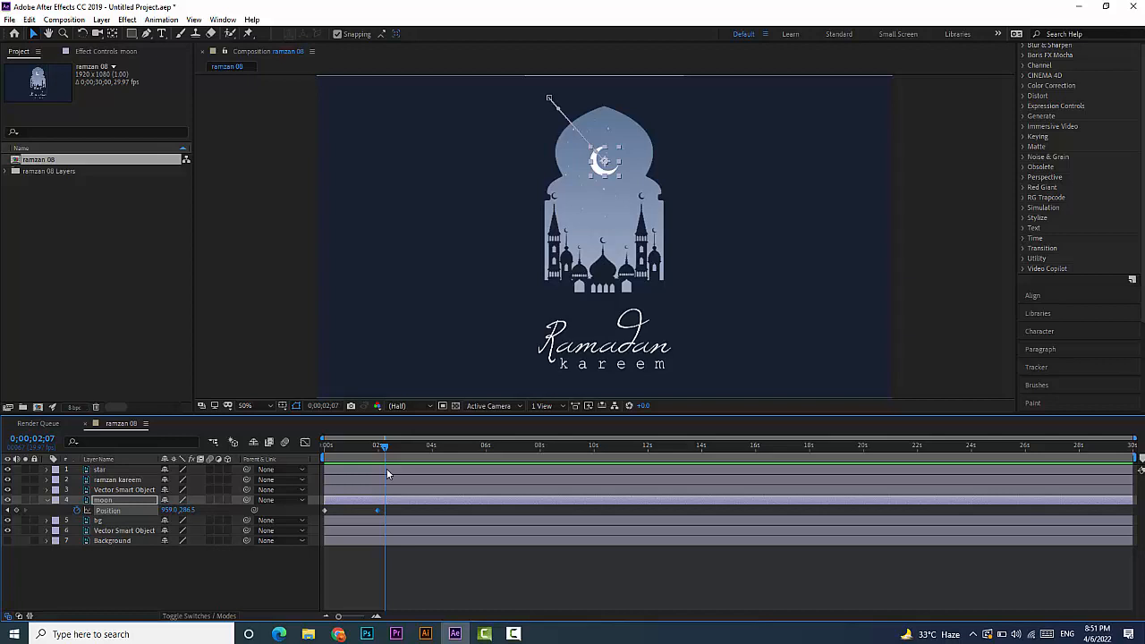
{"action": "left_click_drag", "start_coordinate": [388, 474], "coordinate": [336, 451]}
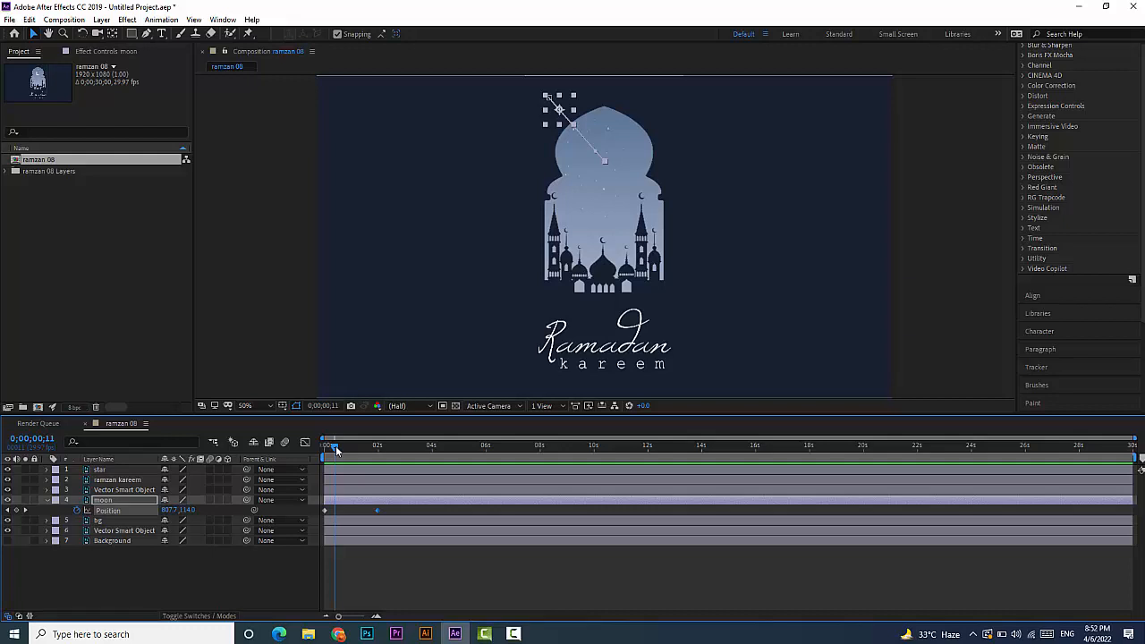
Step: Keyframe the moon layer's Scale from 0% at 0;00;00;00 to 100% at 0;00;01;29
{"action": "left_click_drag", "start_coordinate": [336, 451], "coordinate": [325, 450]}
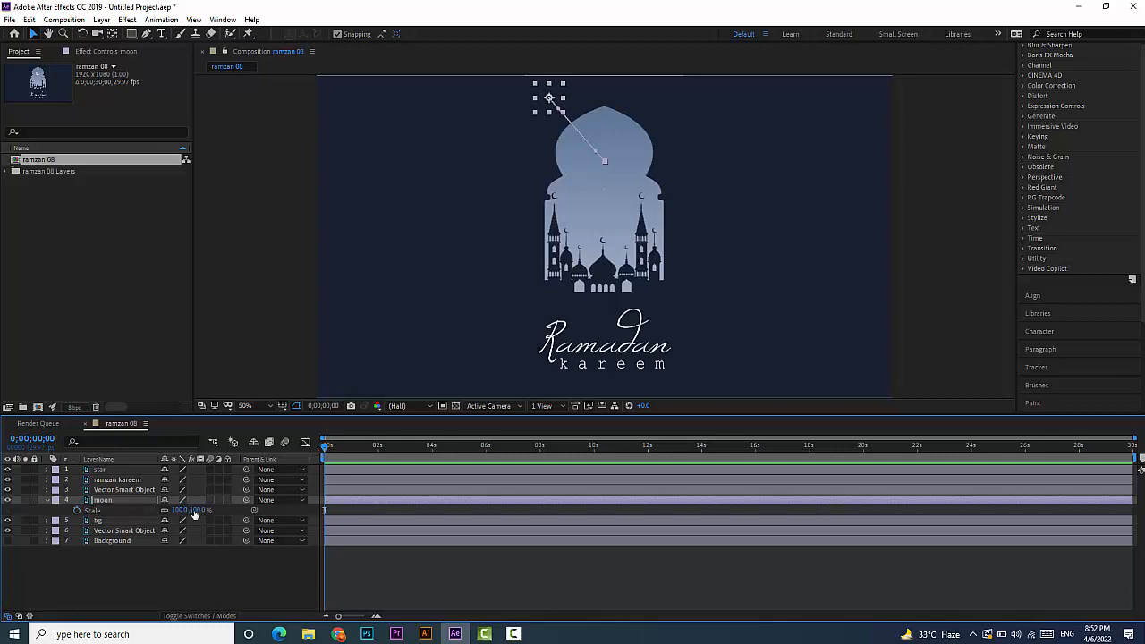
{"action": "key", "text": "s"}
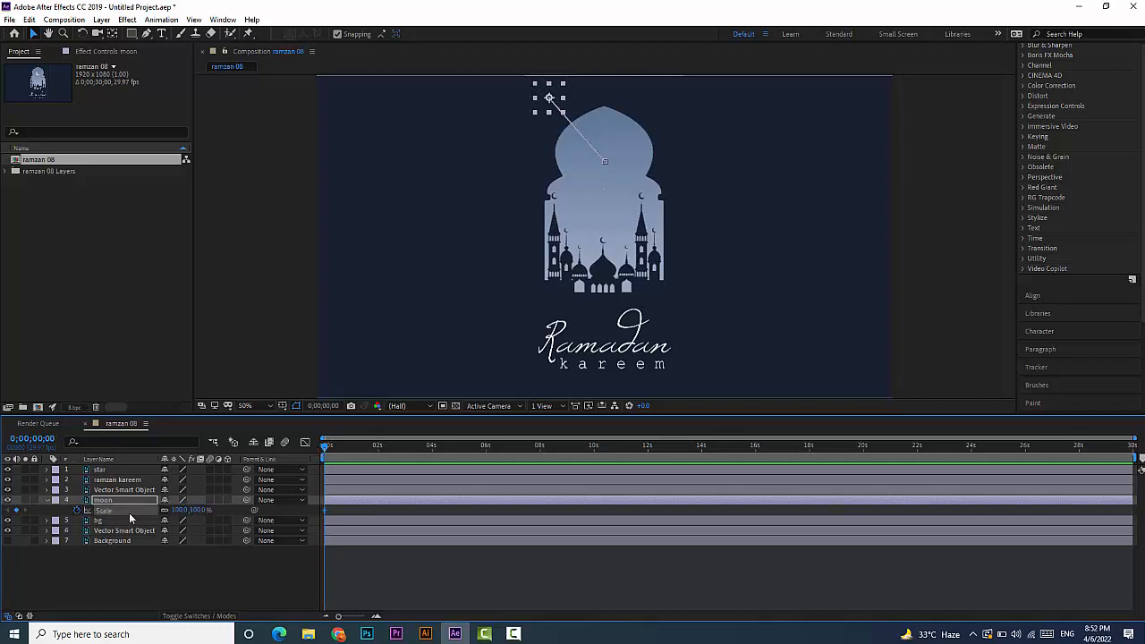
{"action": "left_click", "coordinate": [198, 509]}
{"action": "type", "text": "00.0"}
{"action": "key", "text": "Return"}
{"action": "left_click_drag", "start_coordinate": [324, 449], "coordinate": [378, 458]}
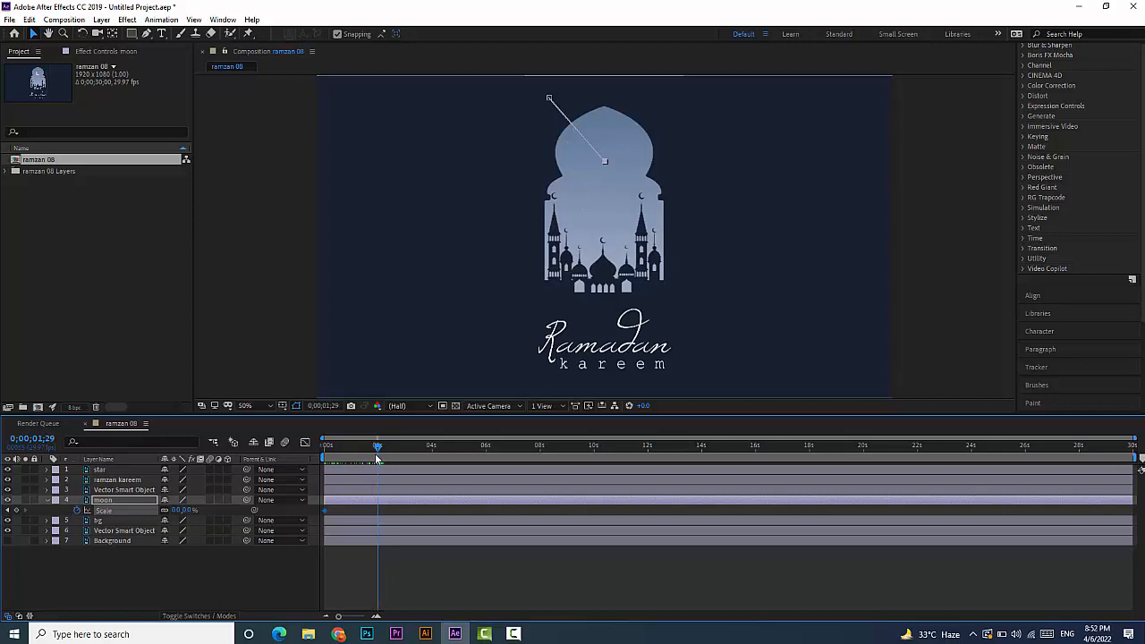
{"action": "left_click", "coordinate": [186, 510]}
{"action": "key", "text": "Return"}
Step: Preview the moon's scaling by scrubbing back to the start and playing the composition
{"action": "left_click", "coordinate": [376, 449]}
{"action": "left_click_drag", "start_coordinate": [361, 453], "coordinate": [308, 452]}
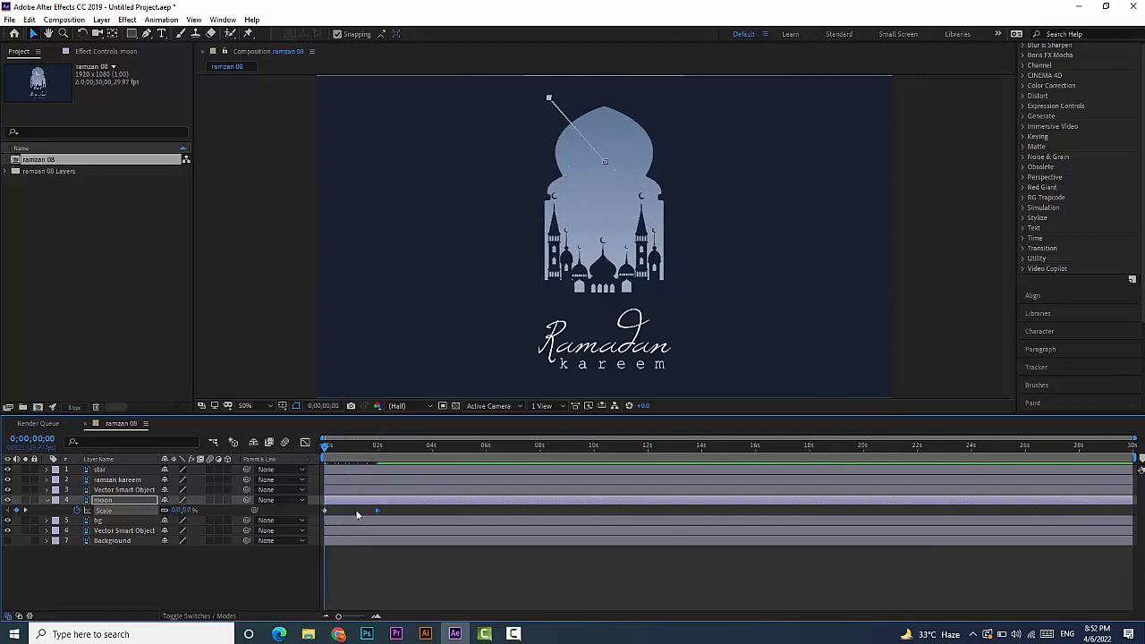
{"action": "mouse_move", "coordinate": [442, 631]}
{"action": "key", "text": "space"}
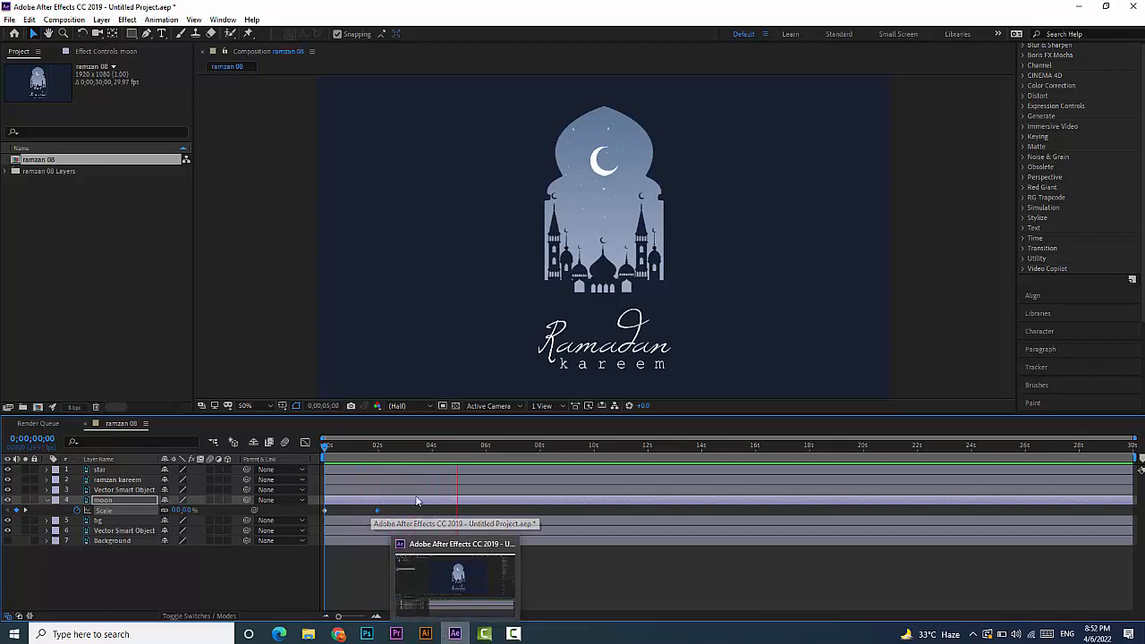
{"action": "key", "text": "space"}
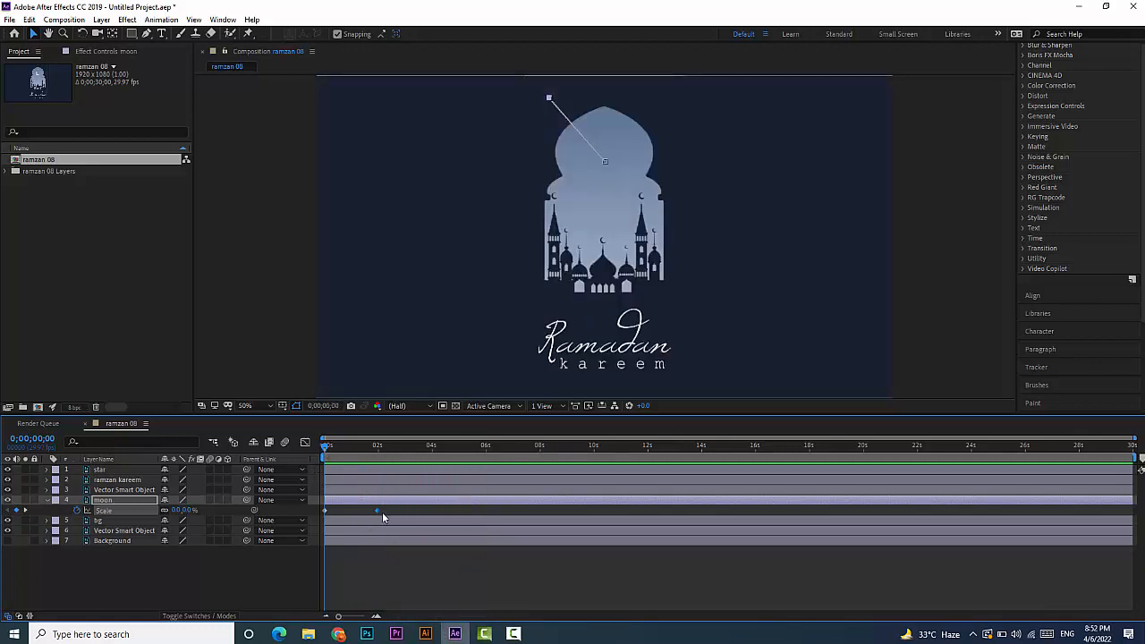
Step: Shift the moon's last Scale keyframe to 0;00;04;03 and preview the slower growth
{"action": "left_click_drag", "start_coordinate": [380, 511], "coordinate": [441, 538]}
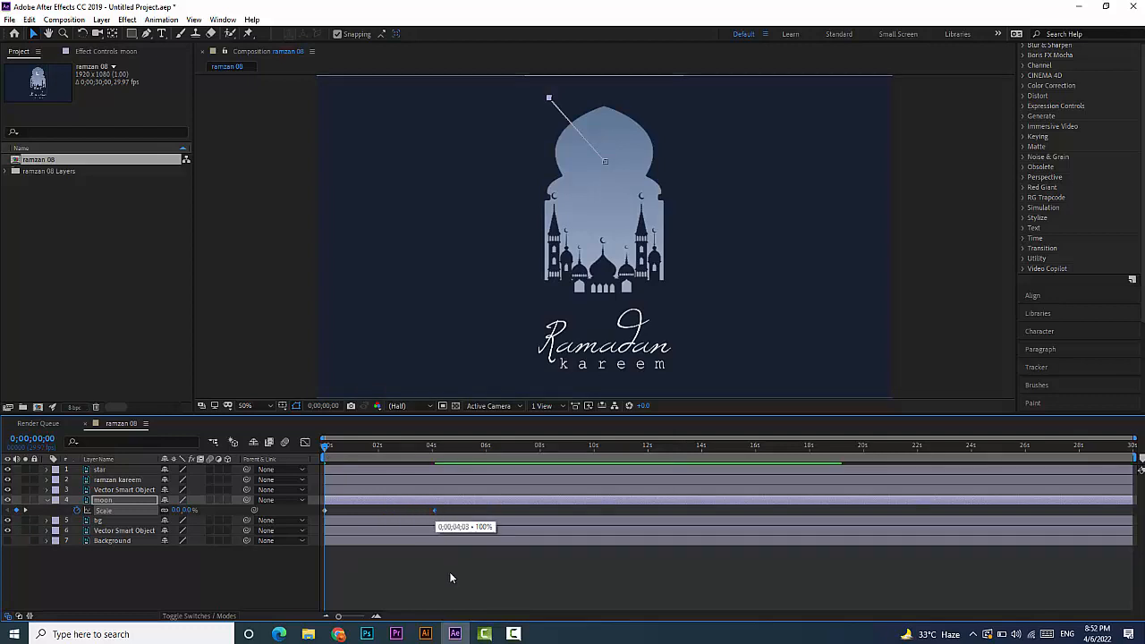
{"action": "left_click_drag", "start_coordinate": [450, 578], "coordinate": [450, 579]}
{"action": "key", "text": "space"}
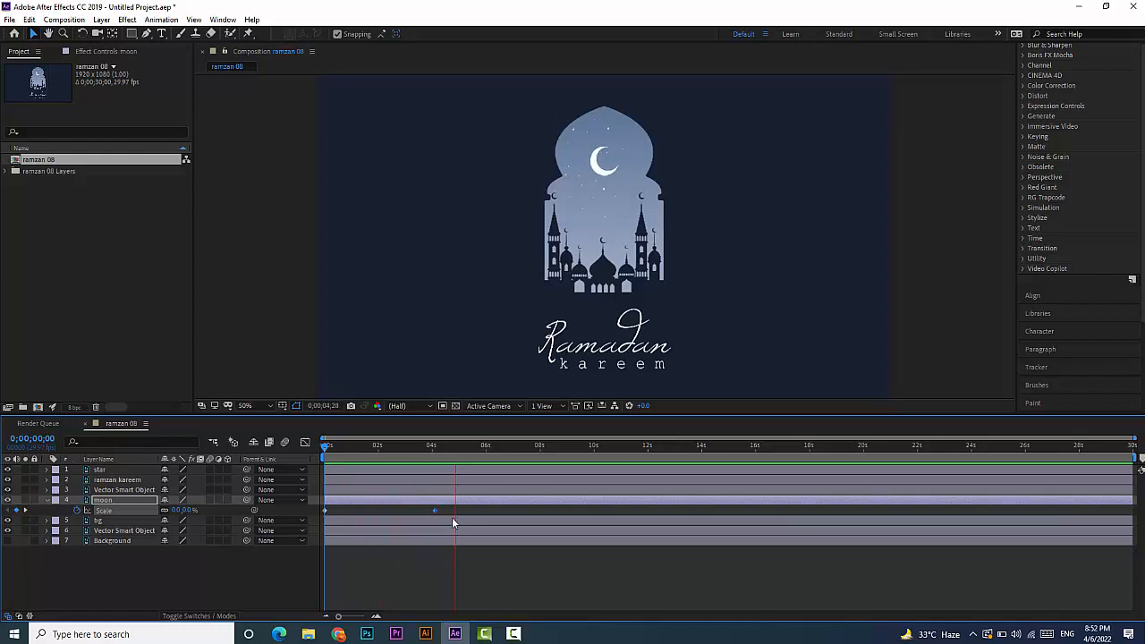
Step: Add moon Scale keyframes of 50% at 0;00;01;06 and 100% at 0;00;02;20
{"action": "left_click", "coordinate": [324, 452]}
{"action": "left_click_drag", "start_coordinate": [325, 452], "coordinate": [358, 446]}
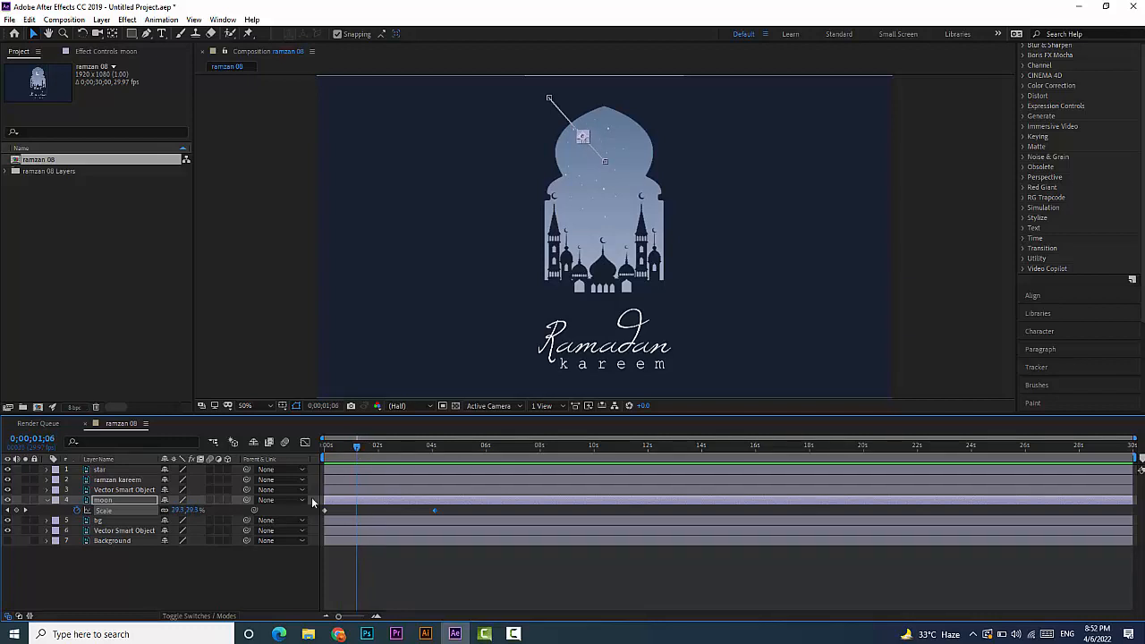
{"action": "left_click", "coordinate": [192, 510]}
{"action": "type", "text": "500"}
{"action": "key", "text": "Return"}
{"action": "left_click_drag", "start_coordinate": [354, 450], "coordinate": [394, 444]}
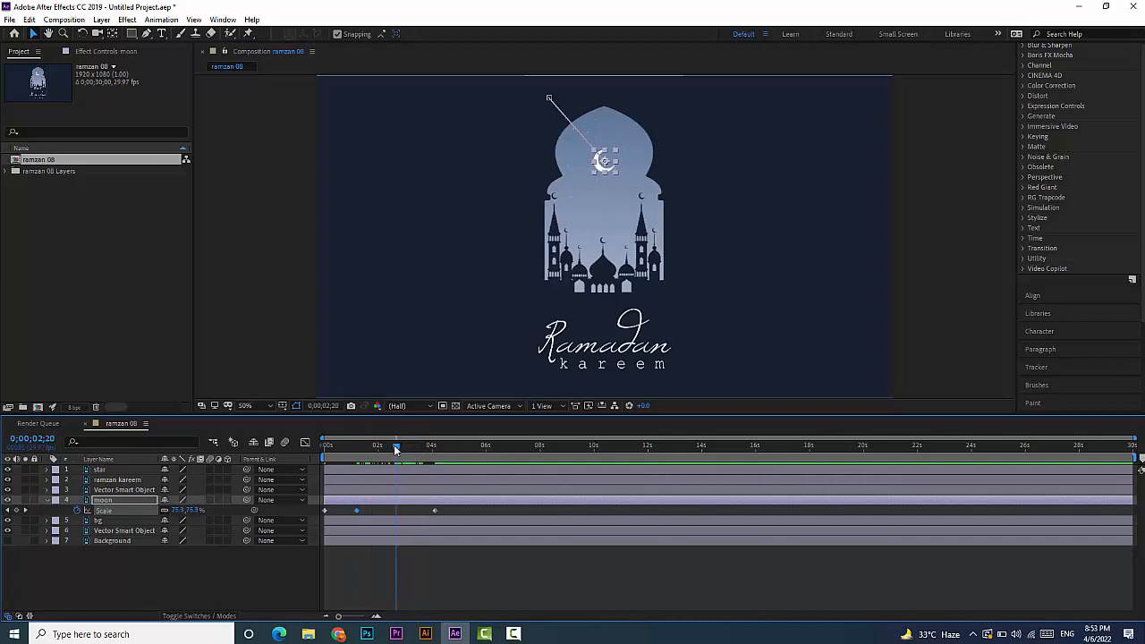
{"action": "left_click", "coordinate": [194, 510]}
{"action": "type", "text": "100"}
{"action": "key", "text": "Return"}
Step: Play the composition from the beginning to preview the moon's revised scaling, and return to the start
{"action": "left_click_drag", "start_coordinate": [395, 445], "coordinate": [324, 447]}
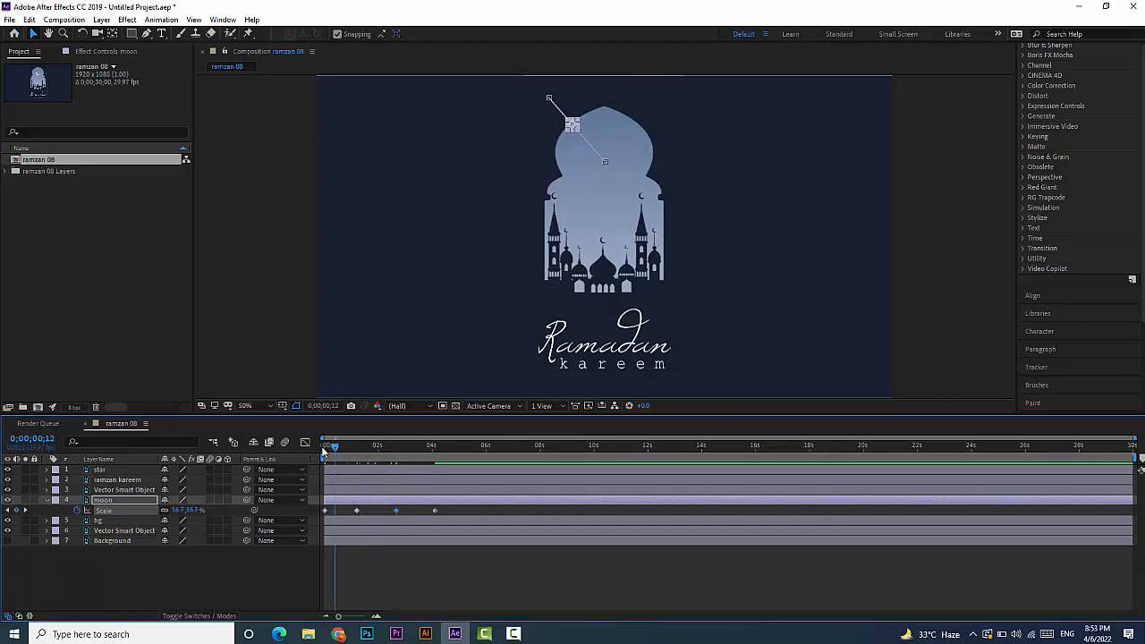
{"action": "key", "text": "space"}
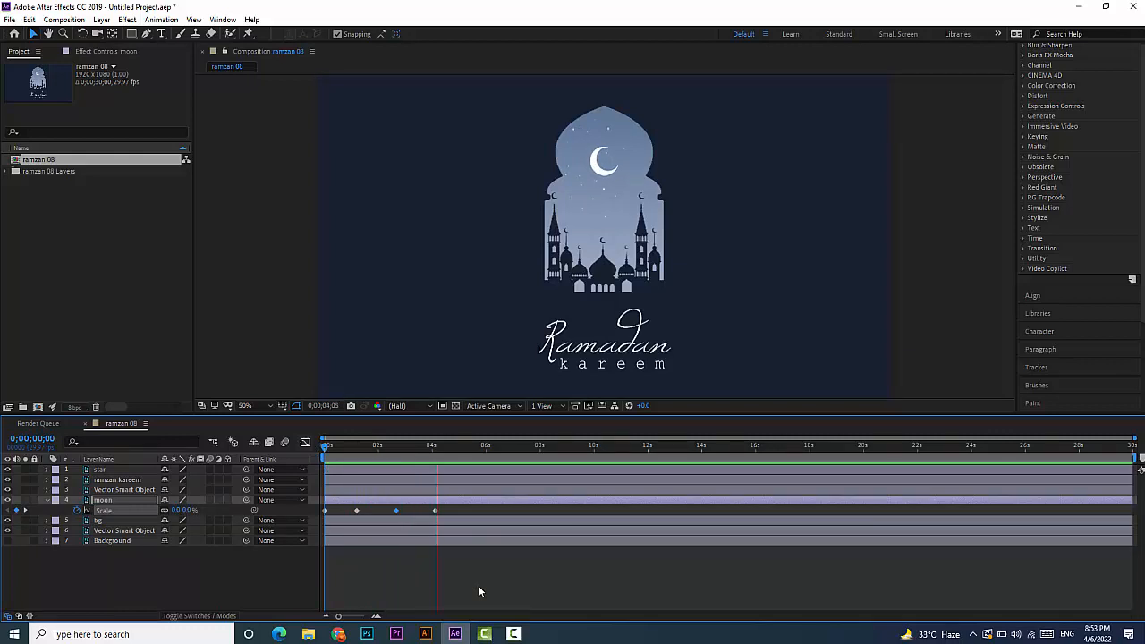
{"action": "left_click", "coordinate": [326, 444]}
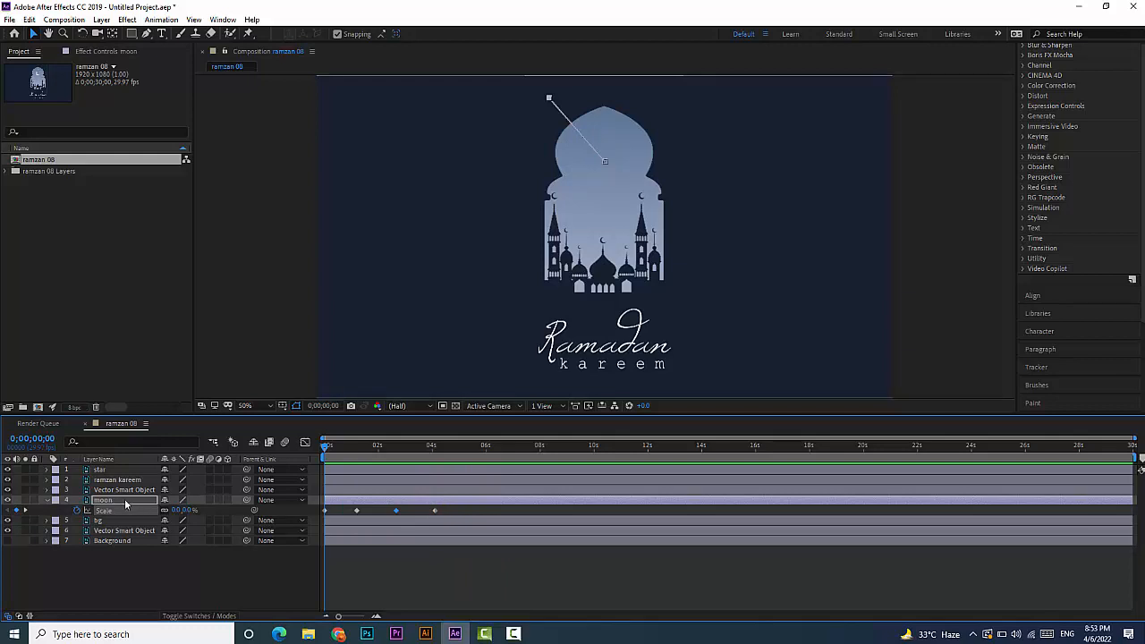
Step: Copy all of the star layer's Opacity keyframes, paste them at 0;00;04;00 and return to the start
{"action": "left_click", "coordinate": [46, 470]}
{"action": "left_click", "coordinate": [99, 472]}
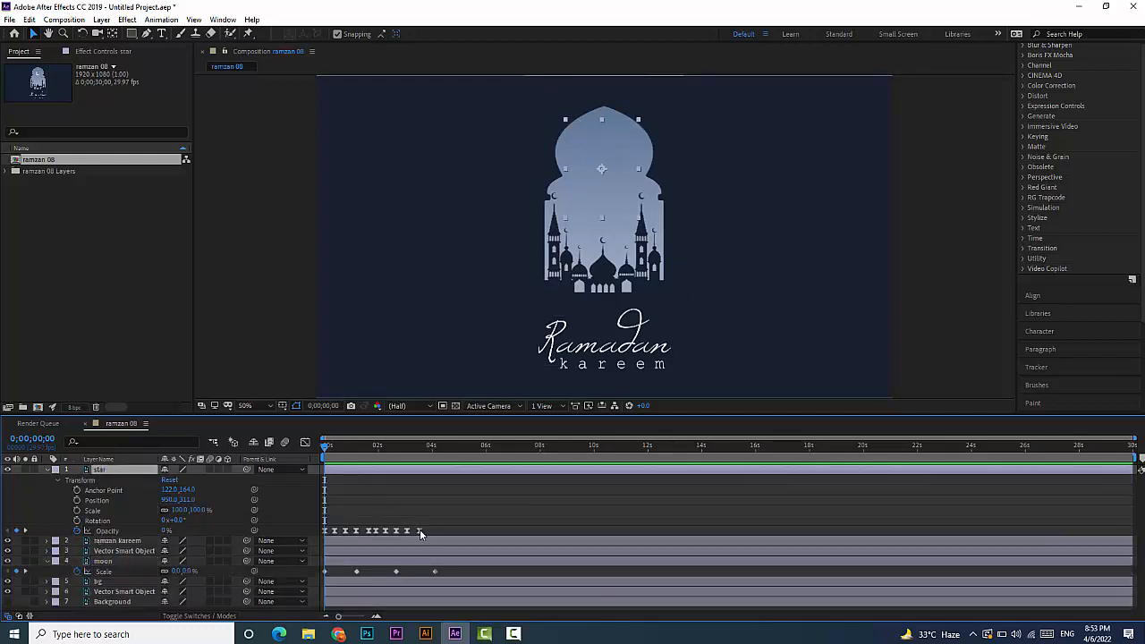
{"action": "left_click_drag", "start_coordinate": [324, 446], "coordinate": [428, 455]}
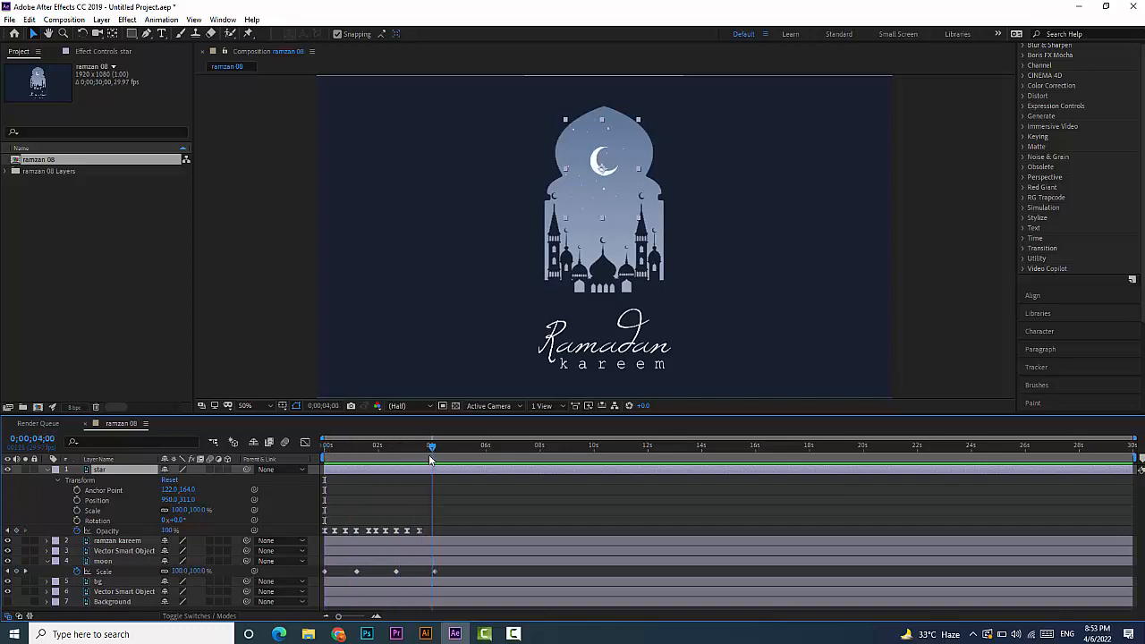
{"action": "left_click_drag", "start_coordinate": [456, 522], "coordinate": [319, 528]}
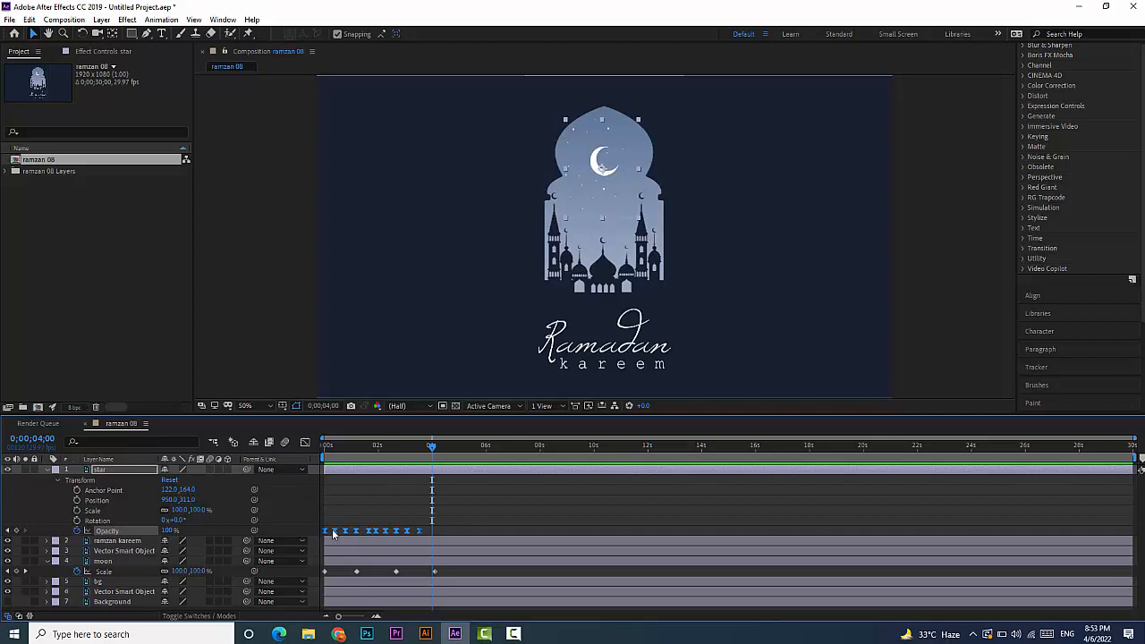
{"action": "key", "text": "ctrl+v"}
{"action": "left_click_drag", "start_coordinate": [505, 529], "coordinate": [501, 529]}
{"action": "left_click_drag", "start_coordinate": [432, 444], "coordinate": [309, 437]}
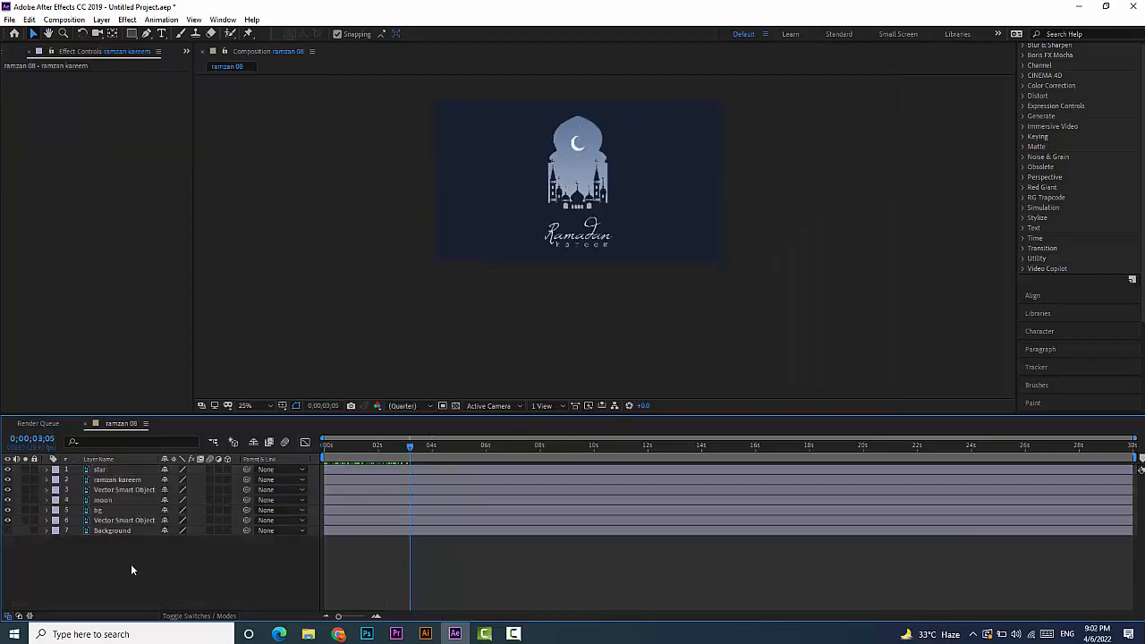
Step: Create a shape layer and draw a white rectangle on it that covers the Ramadan Kareem text
{"action": "right_click", "coordinate": [131, 564]}
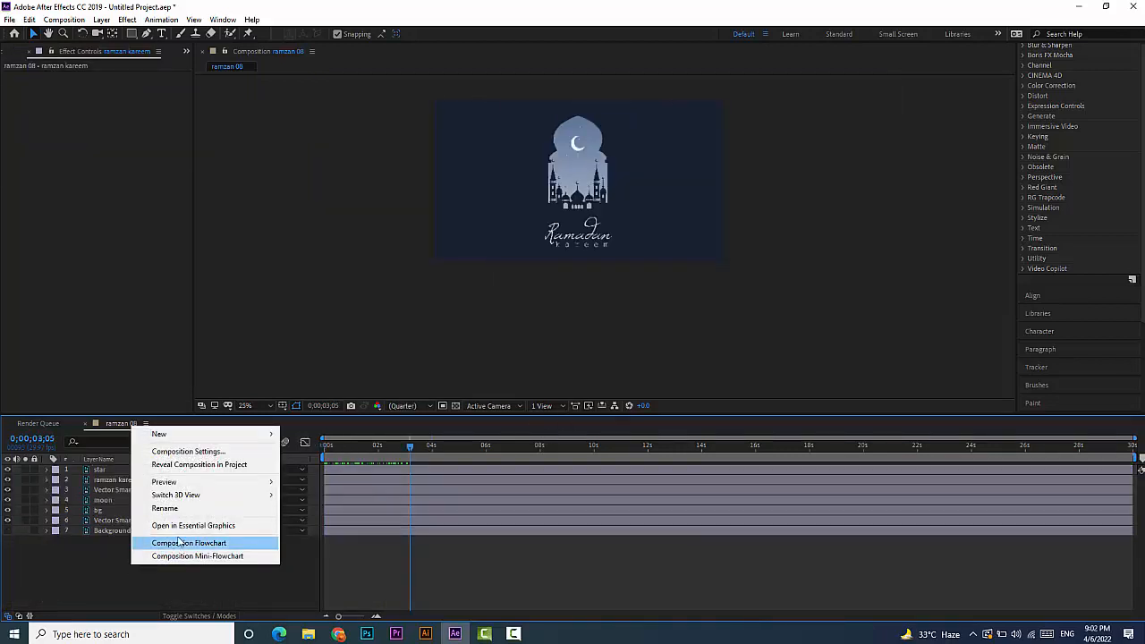
{"action": "mouse_move", "coordinate": [170, 435]}
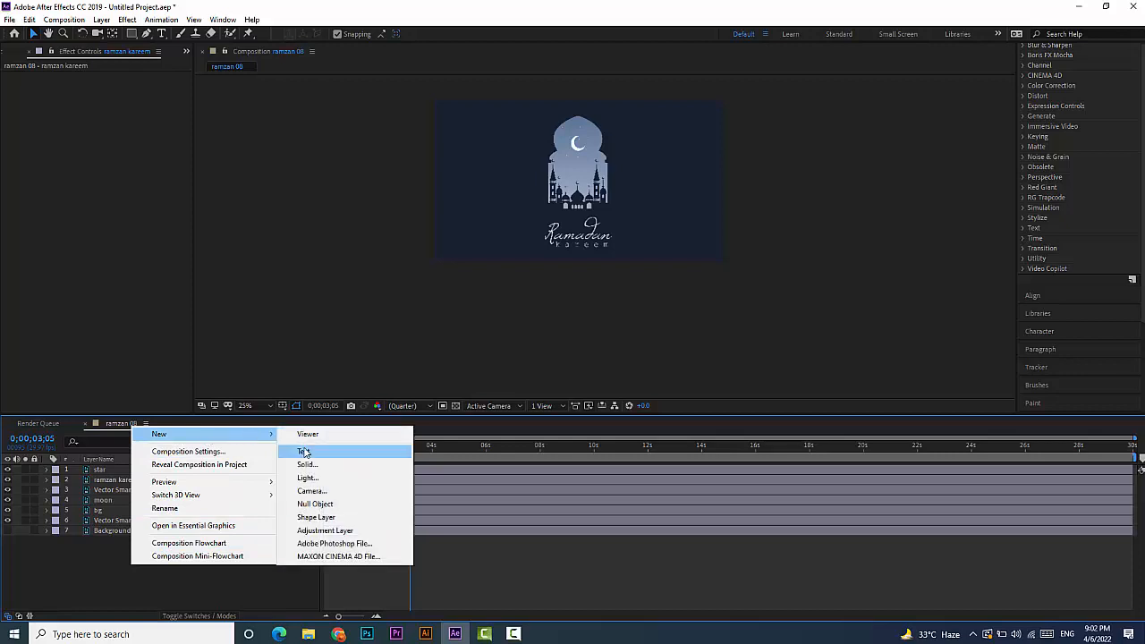
{"action": "left_click", "coordinate": [318, 517]}
{"action": "key", "text": "q"}
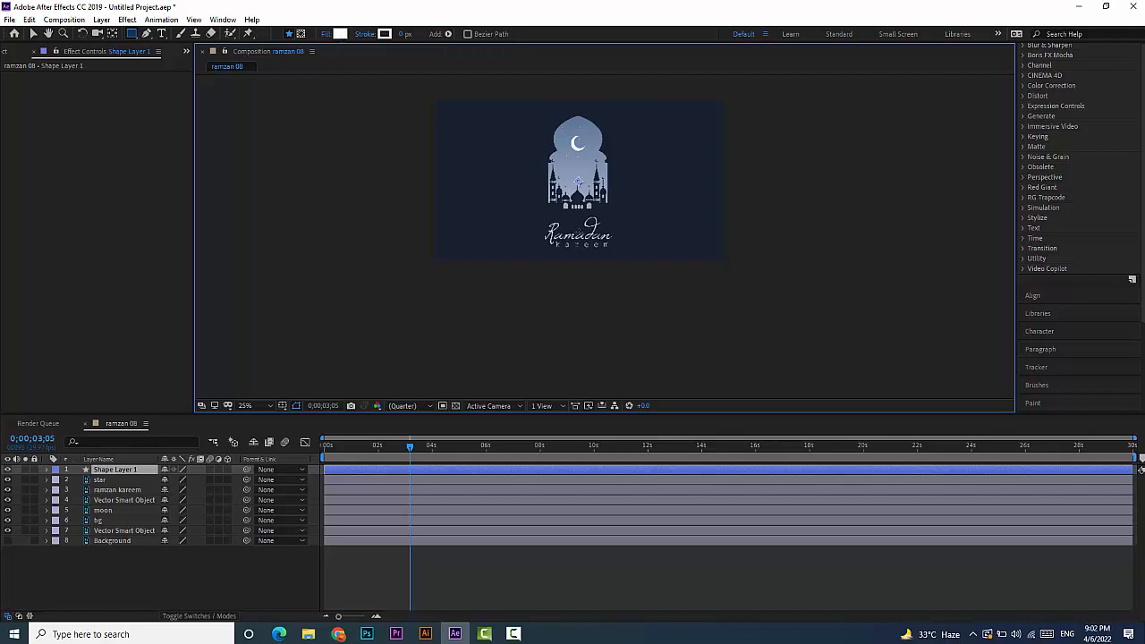
{"action": "key", "text": "Return"}
{"action": "scroll", "coordinate": [573, 229], "scroll_direction": "up", "scroll_amount": 4}
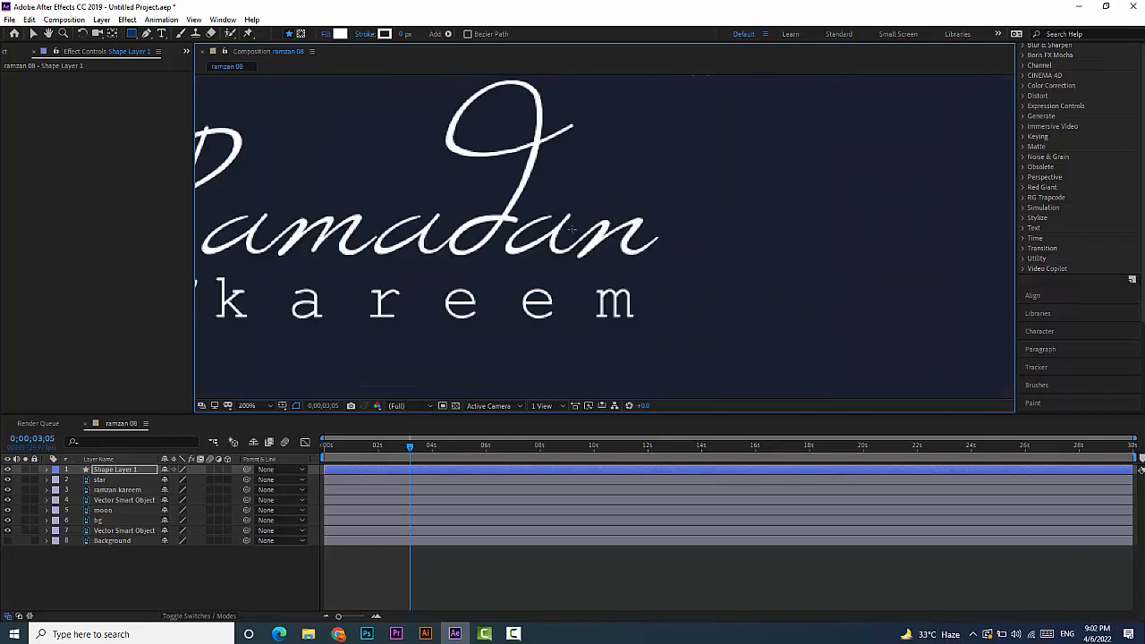
{"action": "scroll", "coordinate": [573, 229], "scroll_direction": "down", "scroll_amount": 1}
{"action": "left_click_drag", "start_coordinate": [362, 252], "coordinate": [362, 252]}
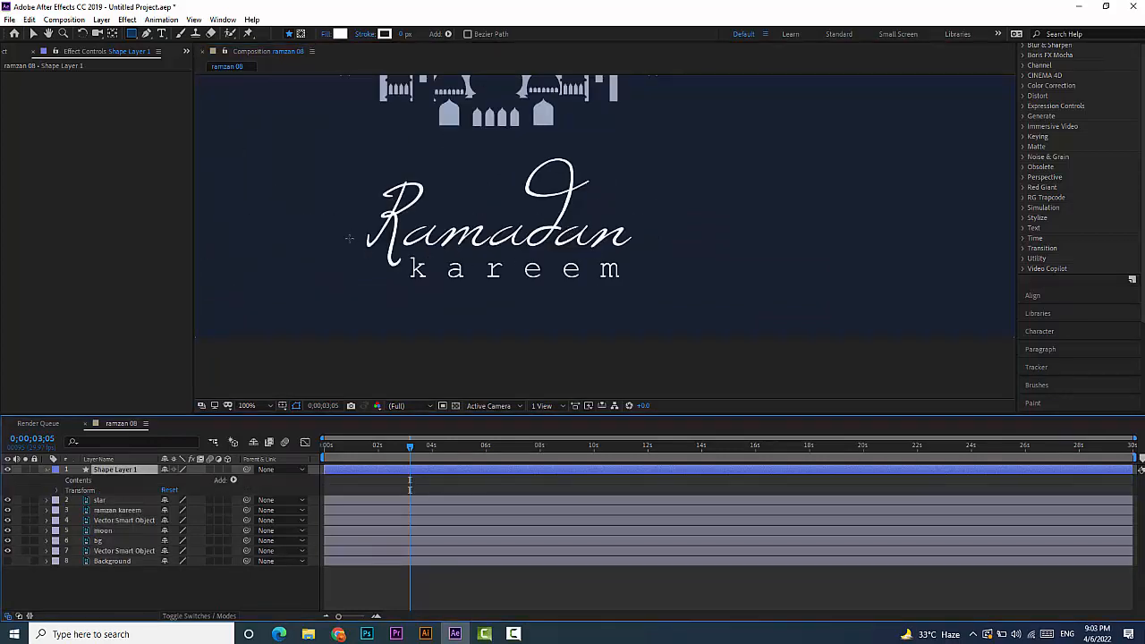
{"action": "left_click_drag", "start_coordinate": [363, 156], "coordinate": [667, 319]}
{"action": "scroll", "coordinate": [452, 279], "scroll_direction": "down", "scroll_amount": 2}
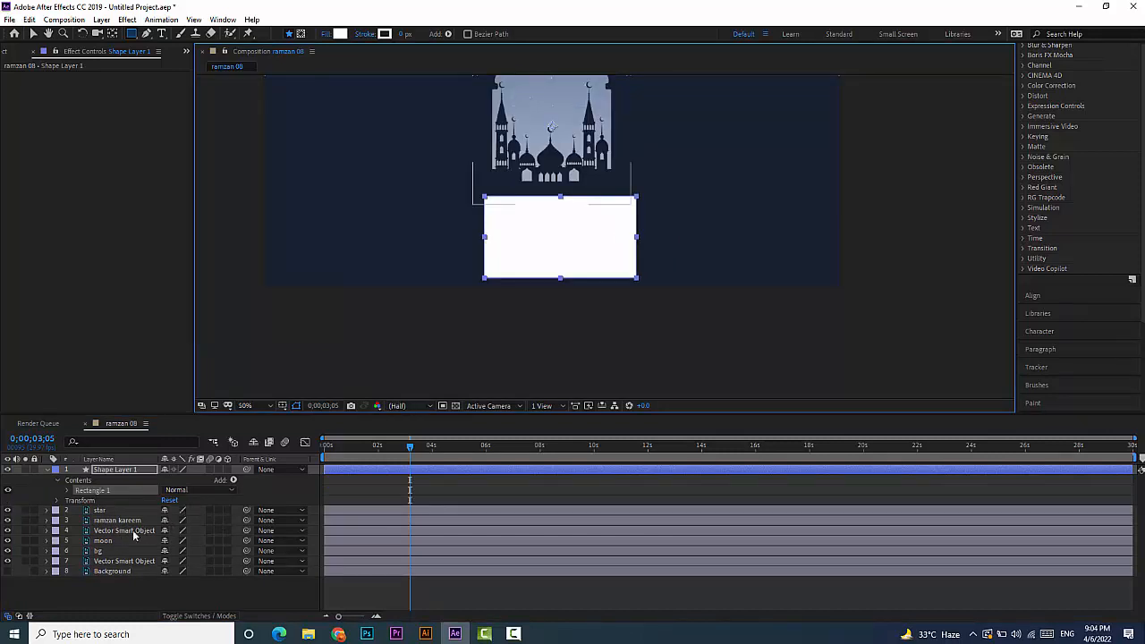
Step: Place Shape Layer 1 directly above the ramzan kareem layer and set that layer's track matte to Alpha Inverted Matte "Shape Layer 1"
{"action": "left_click_drag", "start_coordinate": [113, 474], "coordinate": [115, 518]}
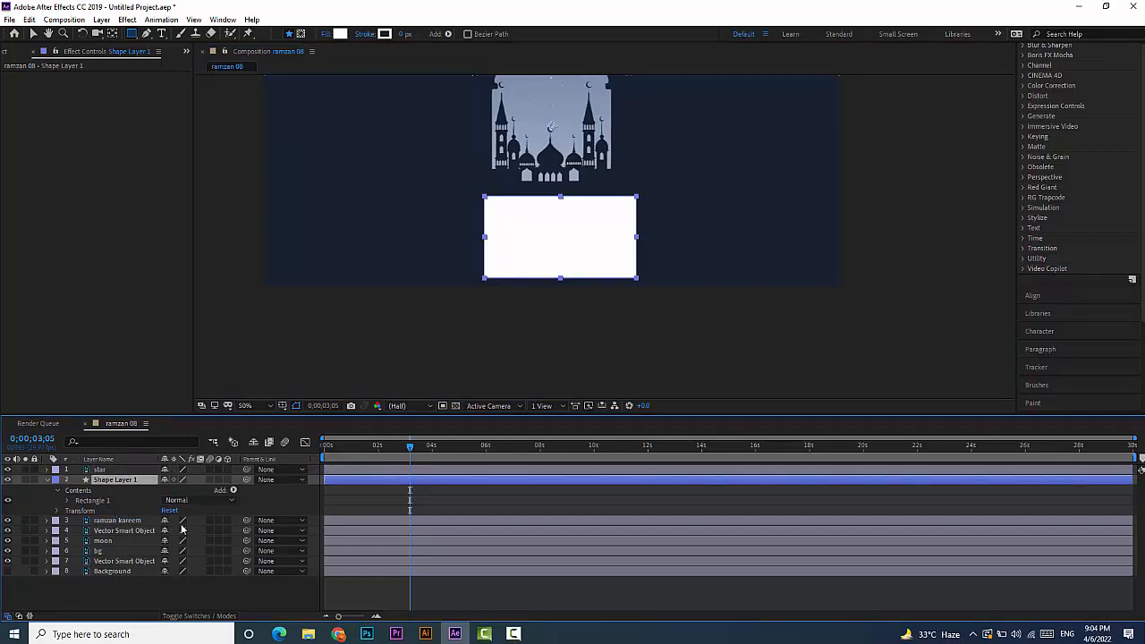
{"action": "left_click", "coordinate": [224, 616]}
{"action": "left_click", "coordinate": [242, 521]}
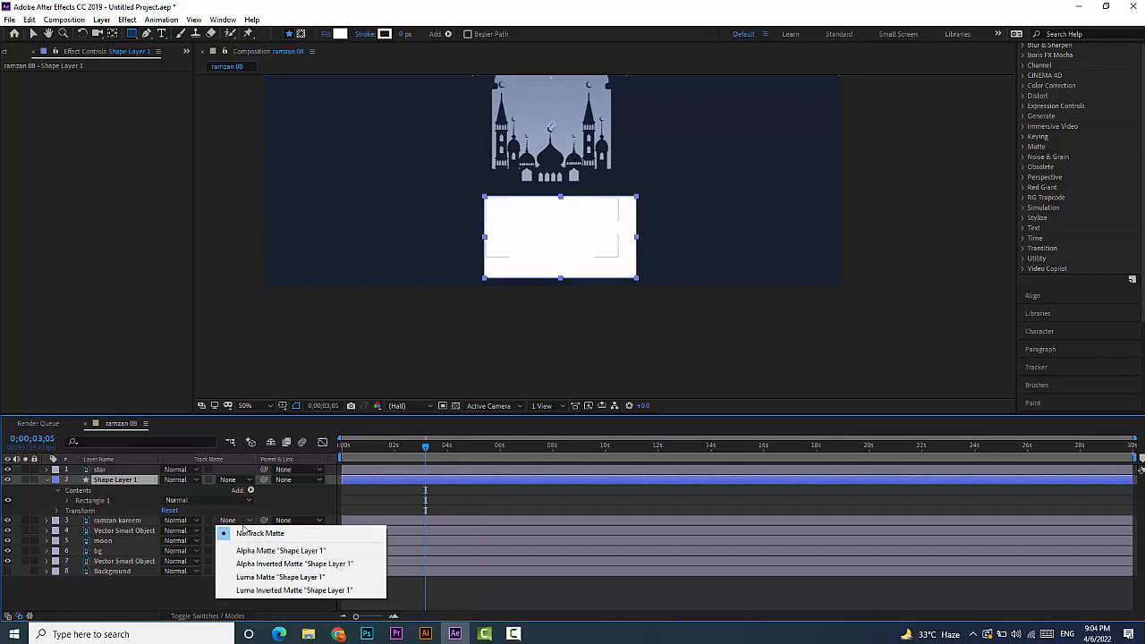
{"action": "left_click", "coordinate": [262, 565]}
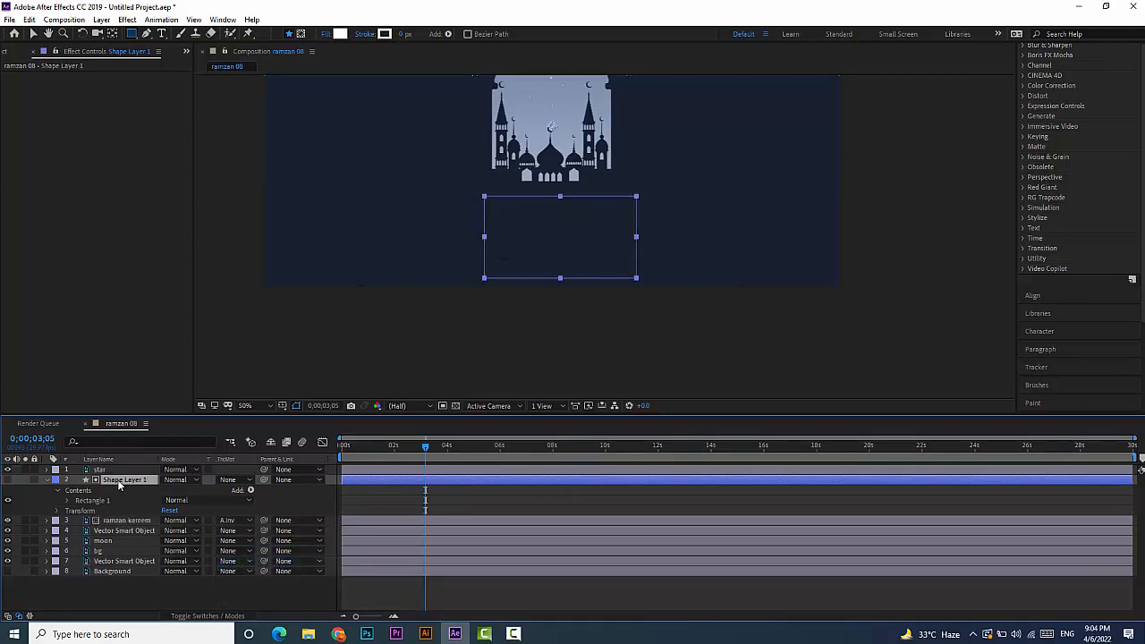
Step: Keyframe Shape Layer 1's Position at 960, 540 at 0;00;03;05 and go to 0;00;05;11
{"action": "key", "text": "p"}
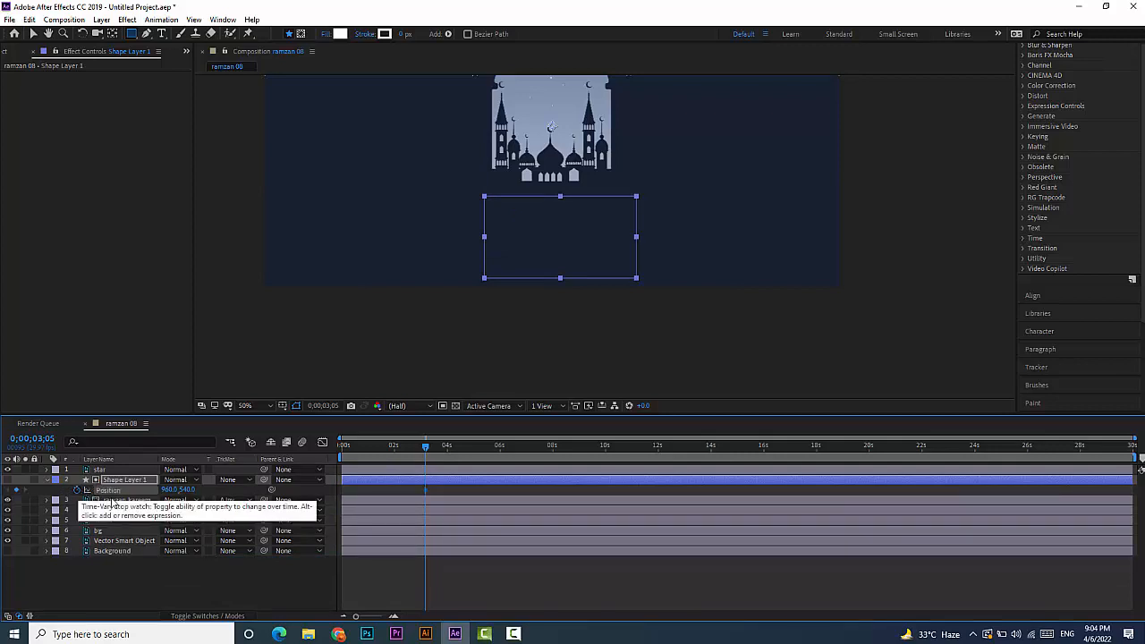
{"action": "left_click", "coordinate": [77, 490]}
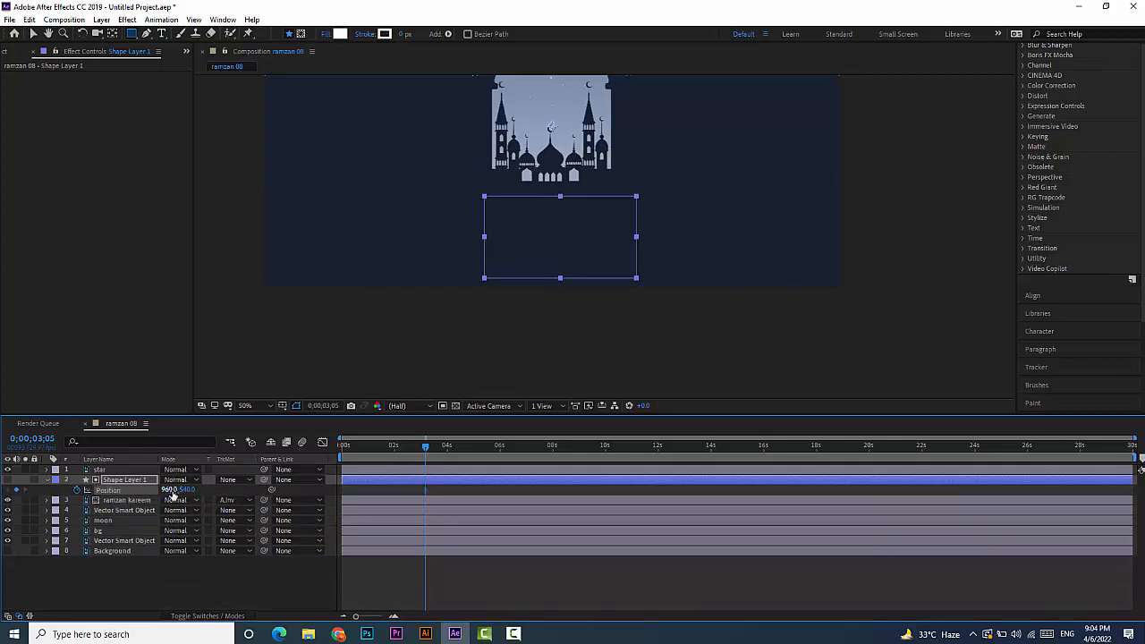
{"action": "left_click", "coordinate": [186, 491]}
{"action": "left_click_drag", "start_coordinate": [427, 447], "coordinate": [482, 455]}
{"action": "left_click_drag", "start_coordinate": [190, 491], "coordinate": [141, 490]}
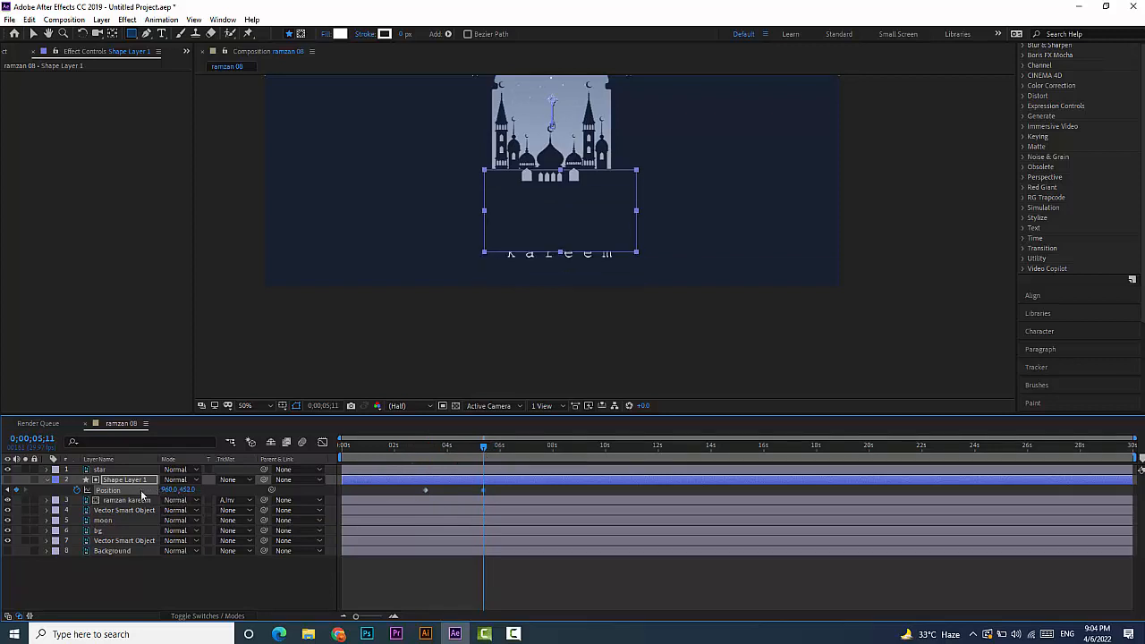
{"action": "key", "text": "ctrl+z"}
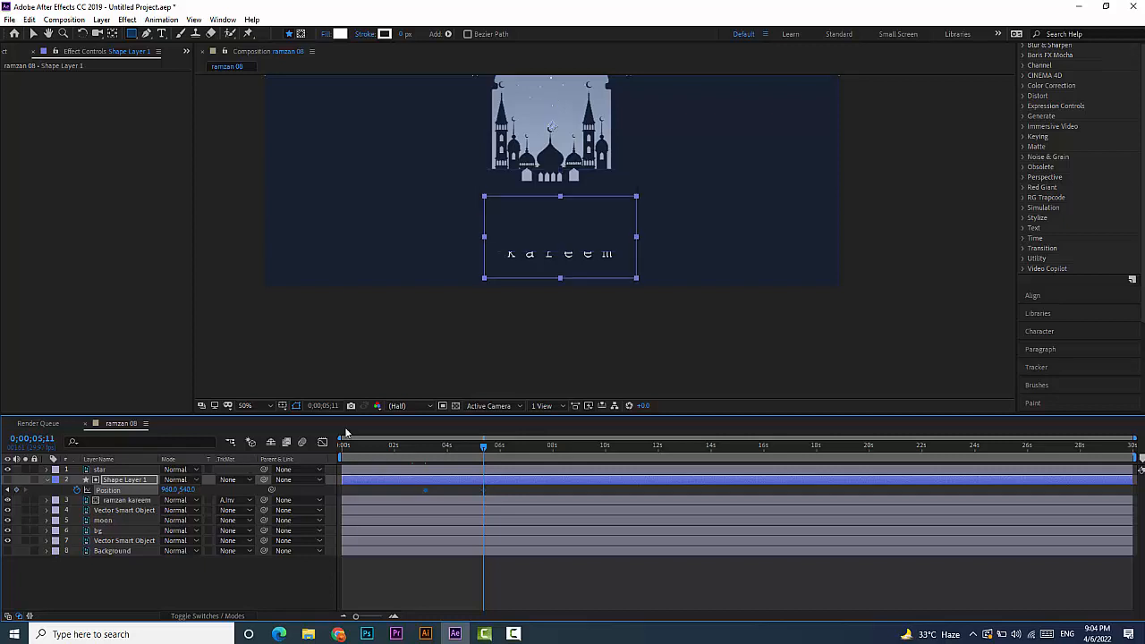
{"action": "left_click", "coordinate": [556, 237]}
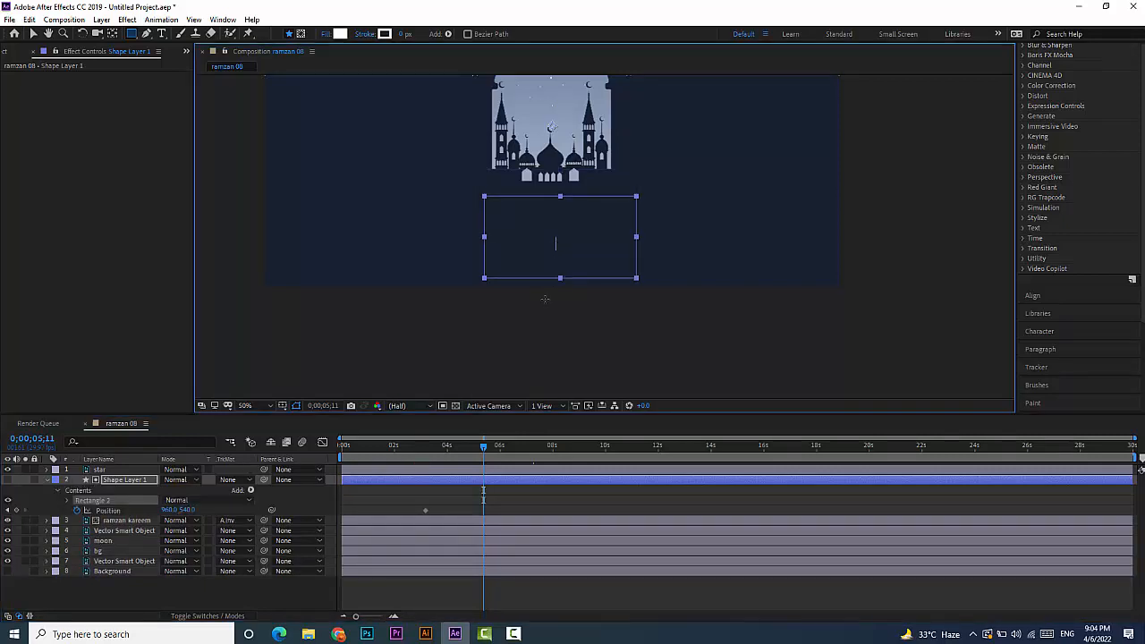
{"action": "key", "text": "Delete"}
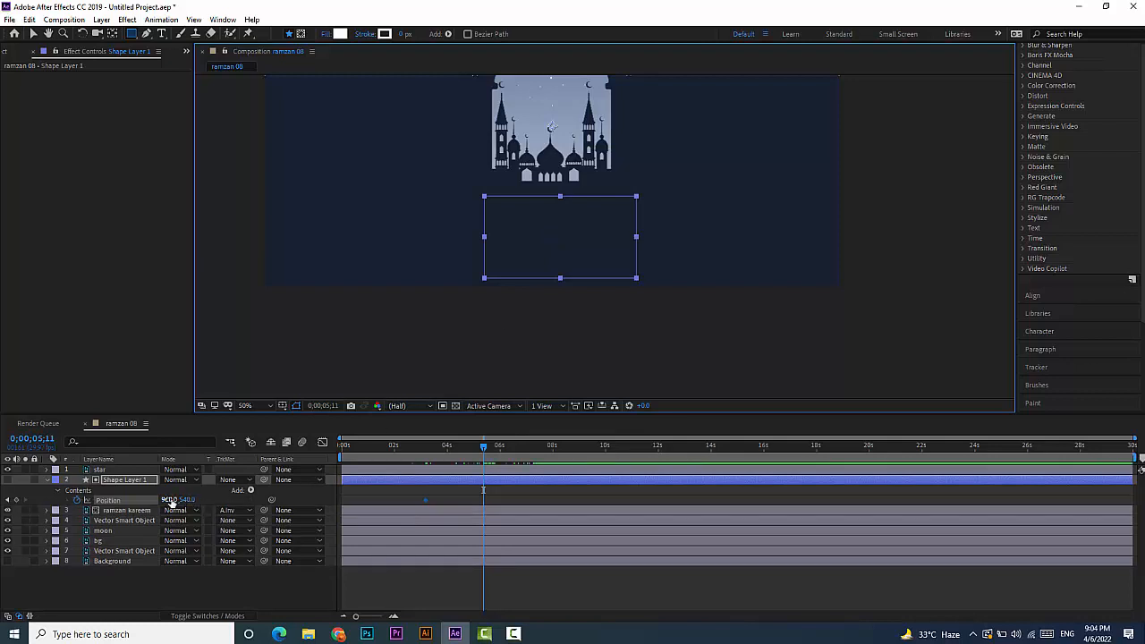
{"action": "left_click_drag", "start_coordinate": [170, 499], "coordinate": [170, 499]}
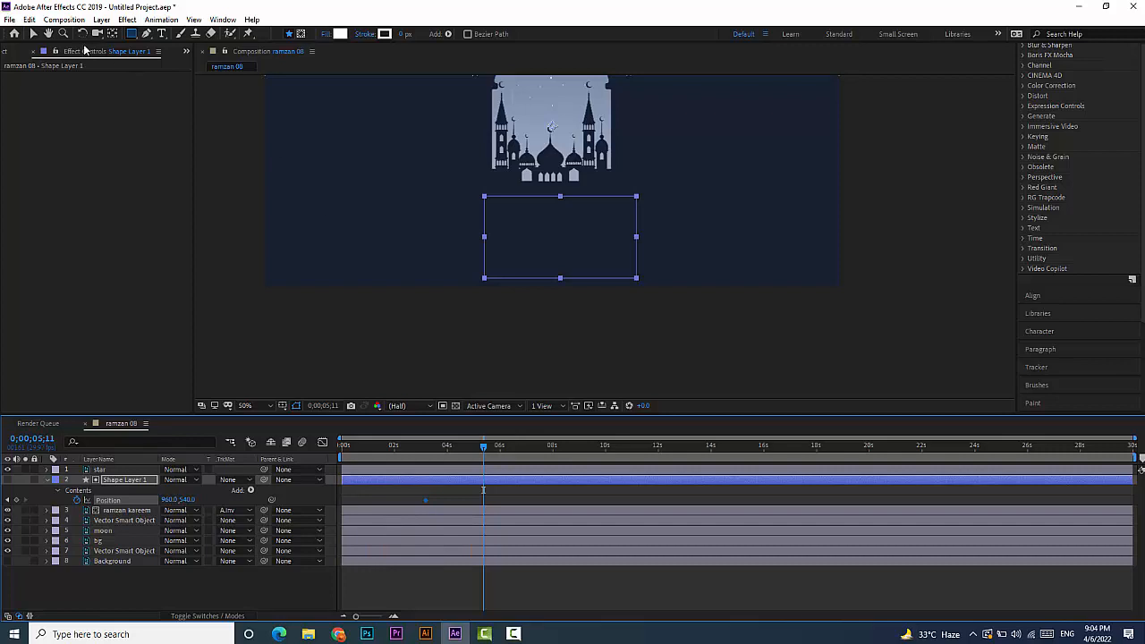
Step: Move the matte rectangle down off the text to about 948, 868 at 0;00;05;11 and return to the start
{"action": "left_click", "coordinate": [33, 34]}
{"action": "left_click_drag", "start_coordinate": [564, 240], "coordinate": [559, 338]}
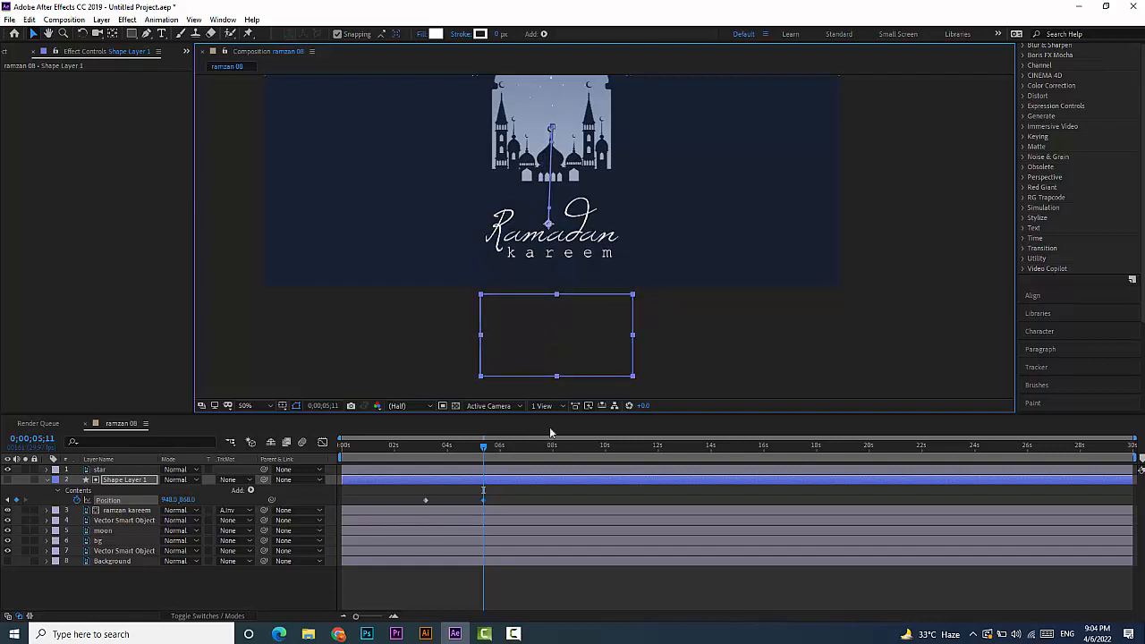
{"action": "left_click_drag", "start_coordinate": [483, 447], "coordinate": [329, 446]}
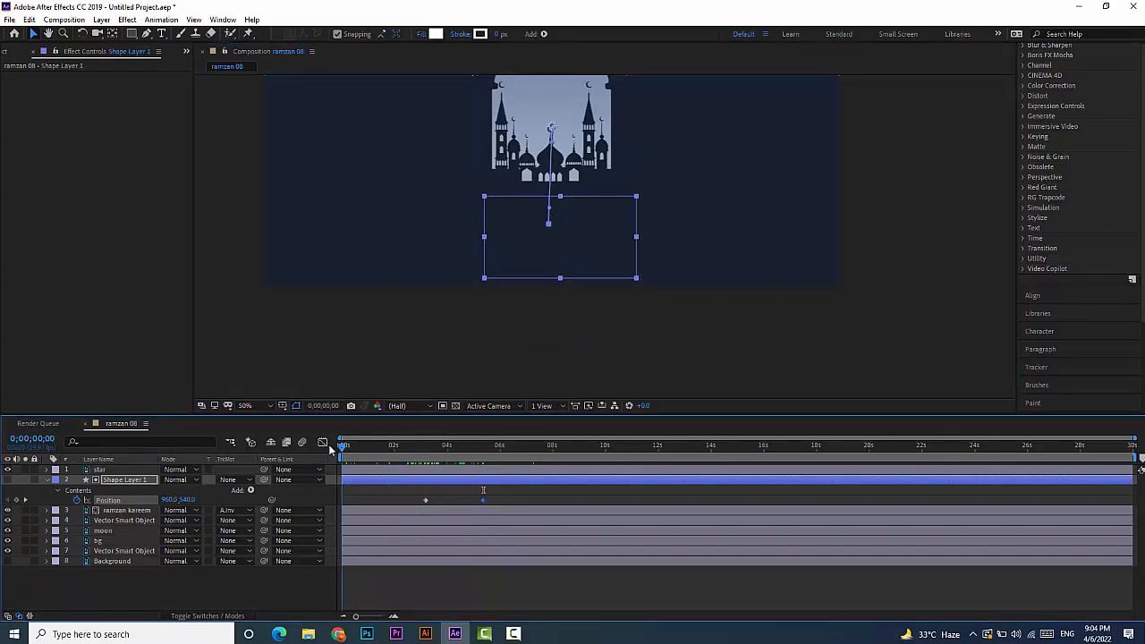
Step: Delay Shape Layer 1's second Position keyframe to just before 9 seconds and preview the text reveal from the start
{"action": "key", "text": "comma"}
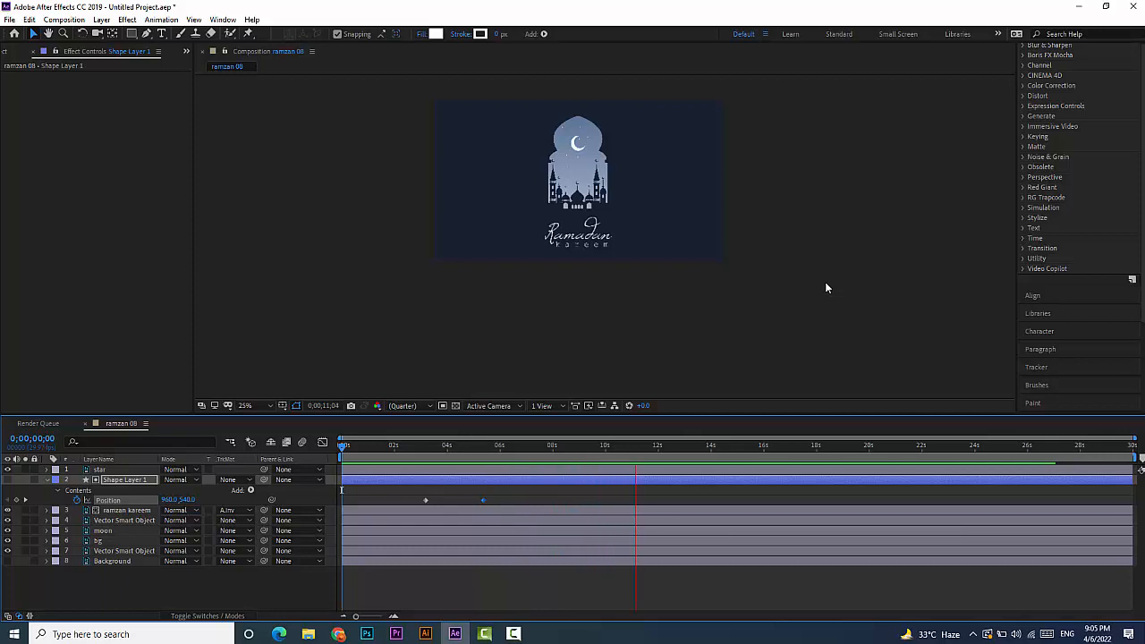
{"action": "left_click", "coordinate": [470, 445]}
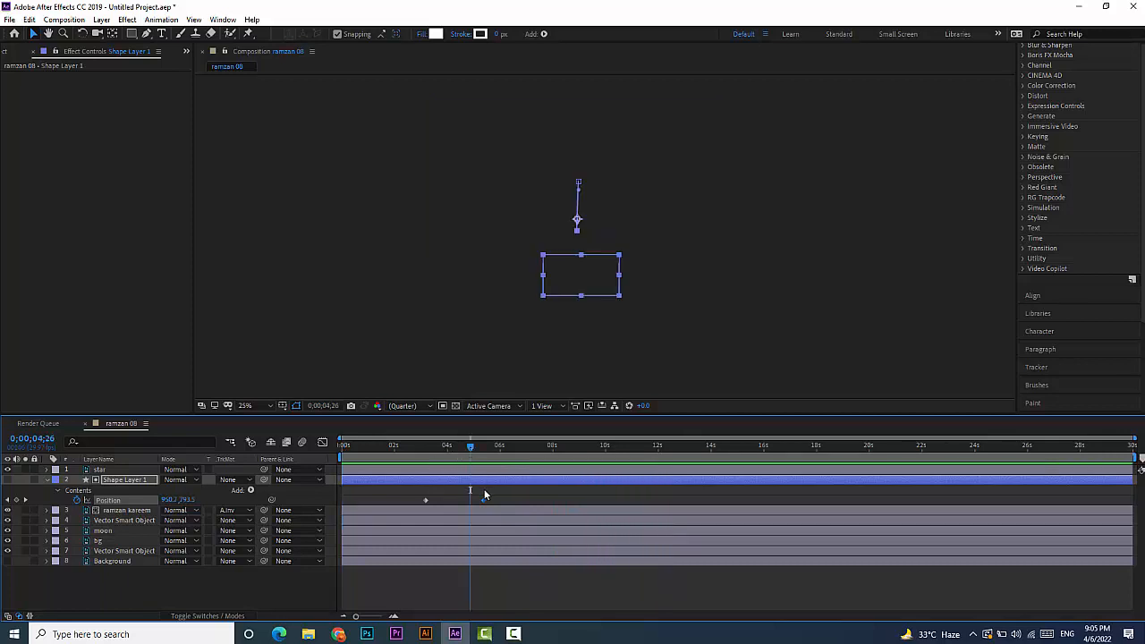
{"action": "left_click_drag", "start_coordinate": [484, 498], "coordinate": [576, 497]}
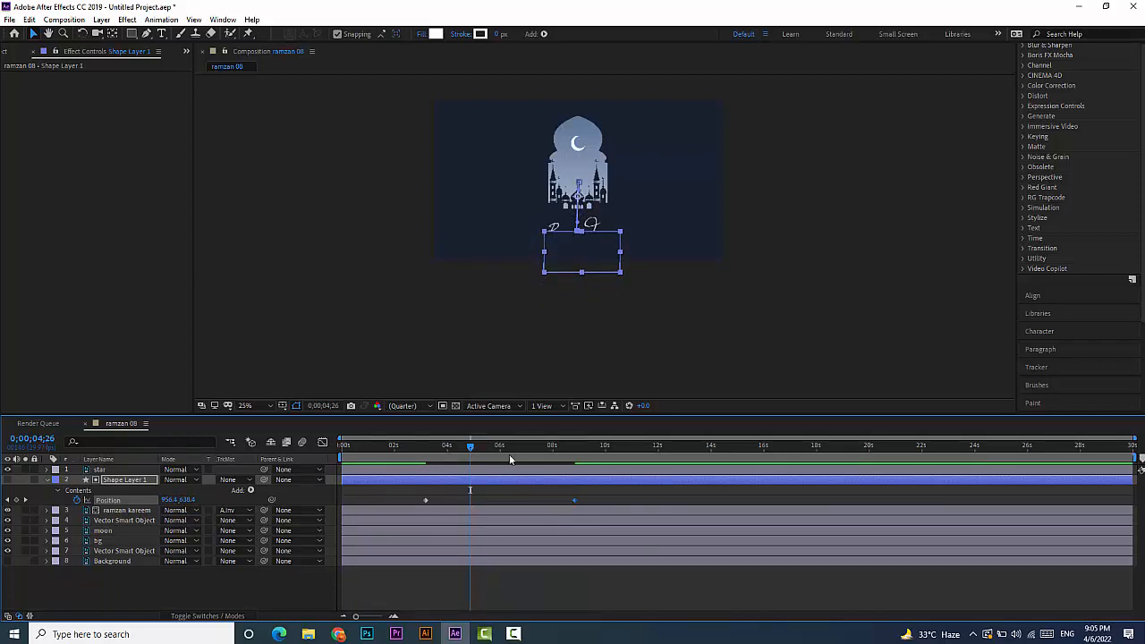
{"action": "left_click_drag", "start_coordinate": [470, 448], "coordinate": [334, 442]}
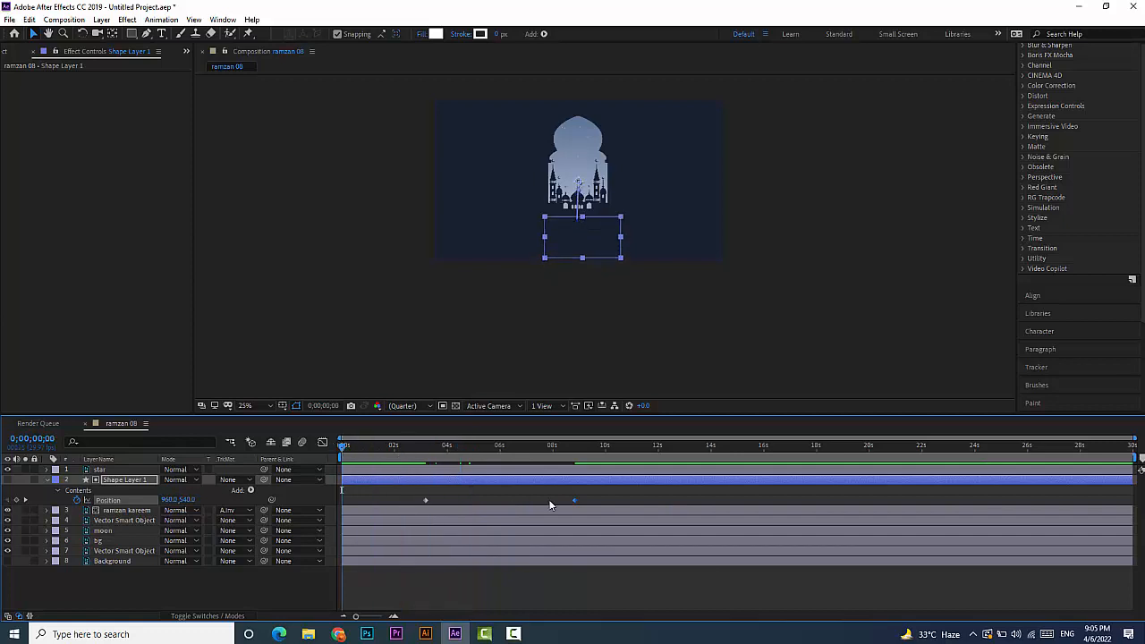
{"action": "key", "text": "space"}
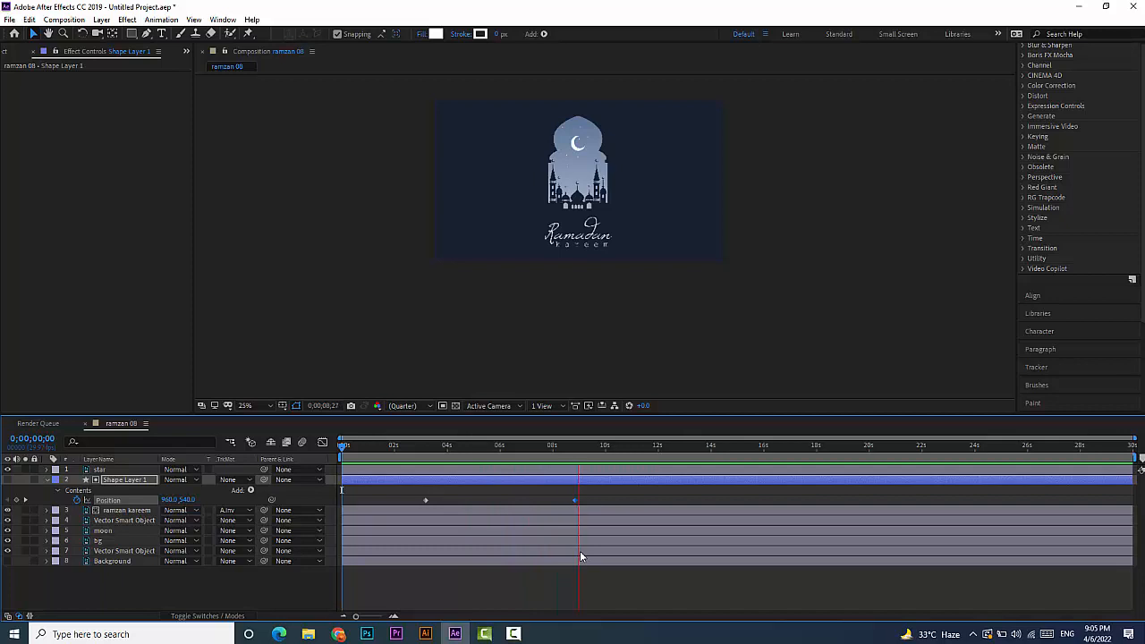
{"action": "key", "text": "space"}
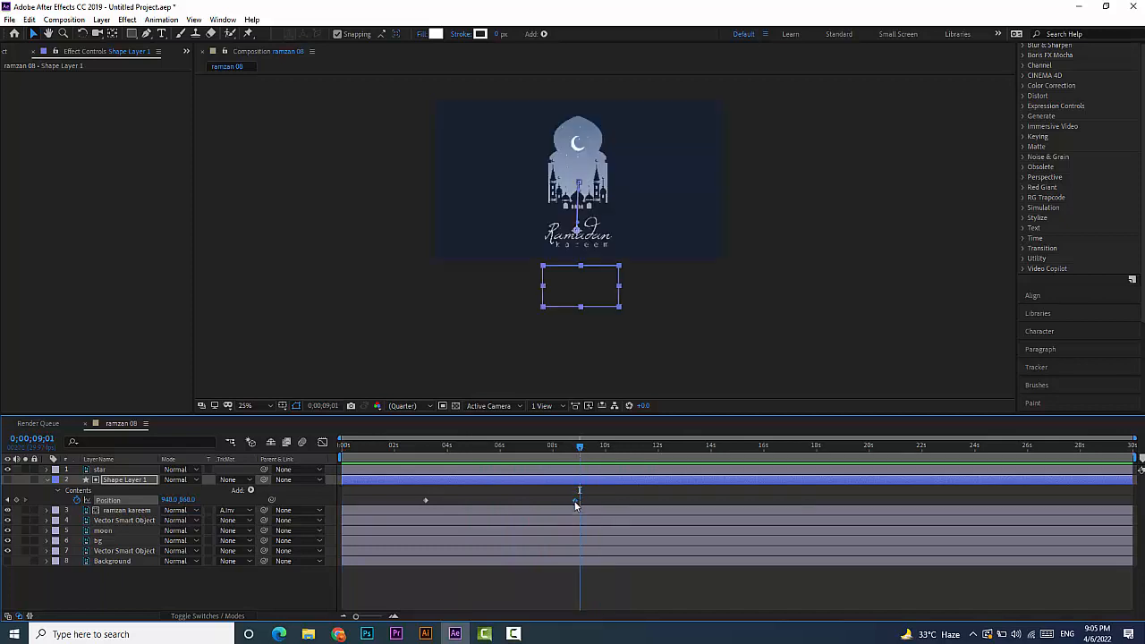
Step: Move Shape Layer 1's second Position keyframe to just before 8 seconds and end the work area at 0;00;07;29
{"action": "left_click_drag", "start_coordinate": [575, 502], "coordinate": [548, 502]}
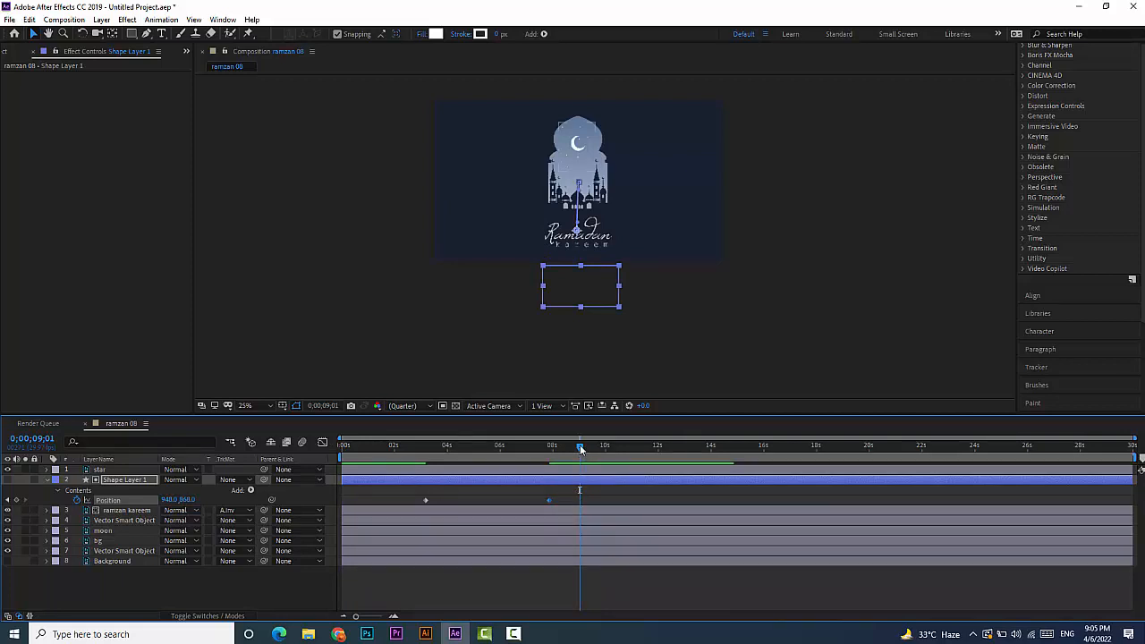
{"action": "left_click_drag", "start_coordinate": [580, 445], "coordinate": [551, 445]}
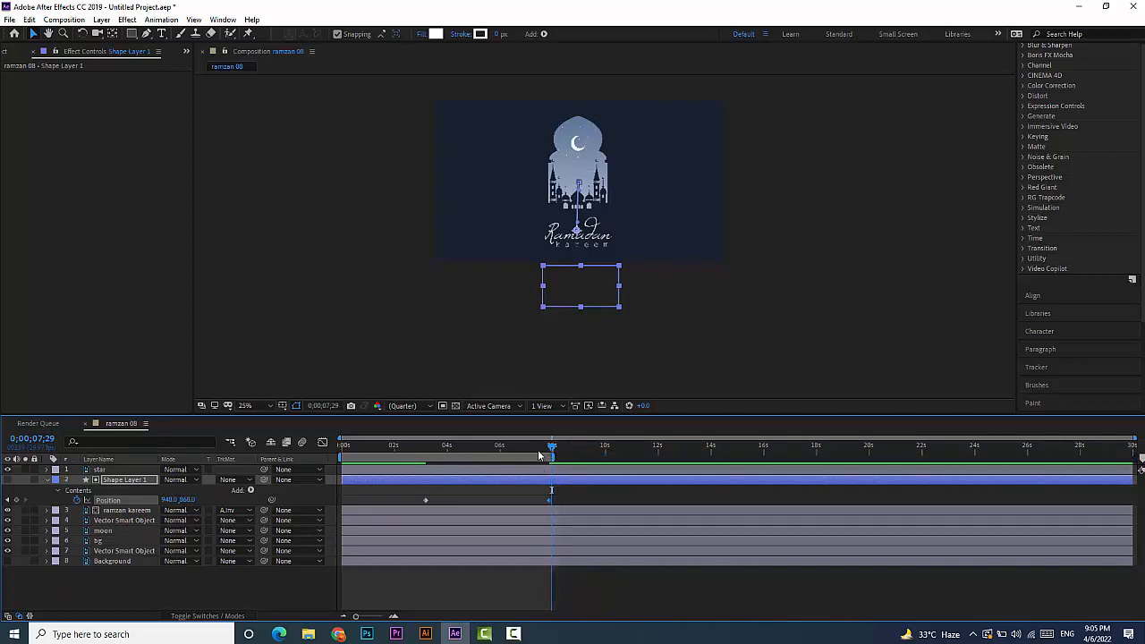
{"action": "key", "text": "space"}
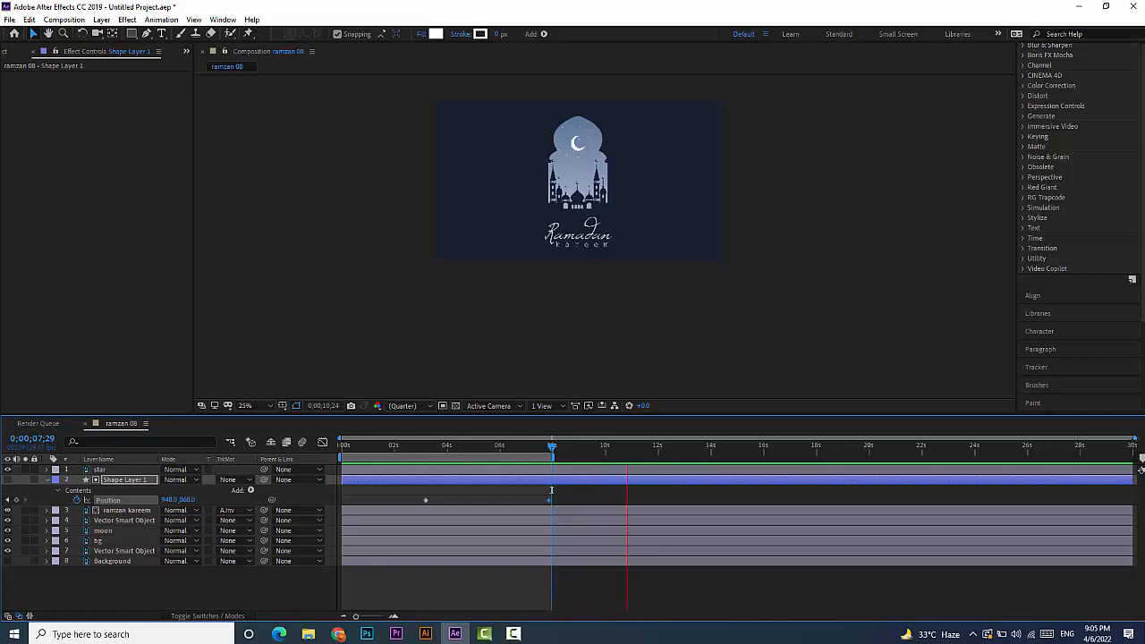
{"action": "left_click_drag", "start_coordinate": [1133, 440], "coordinate": [751, 433]}
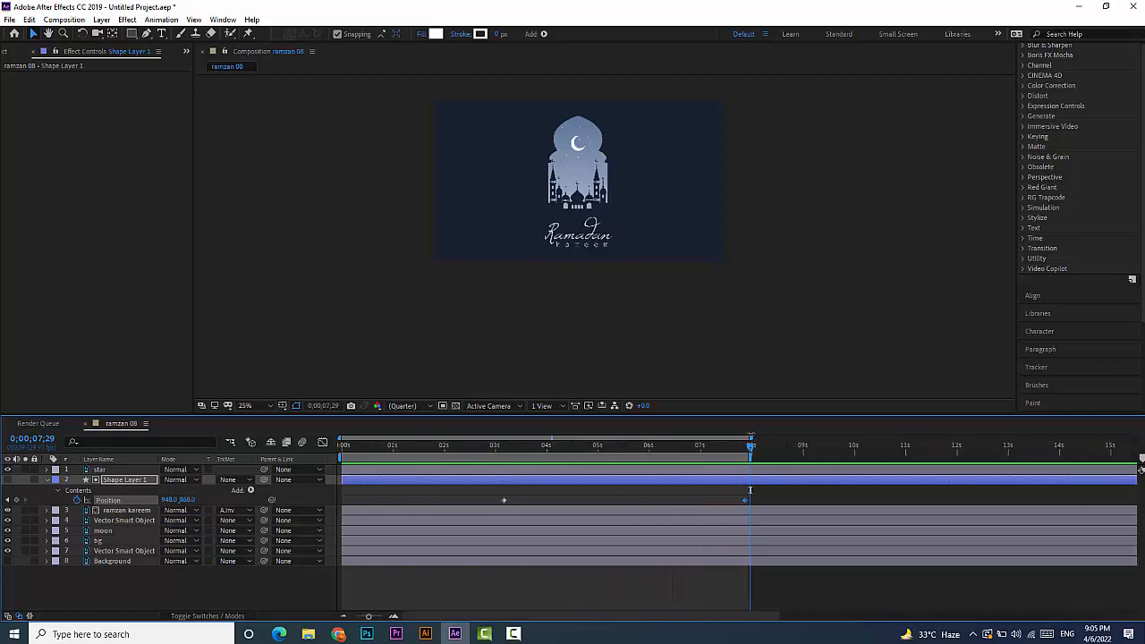
Step: Preview the animation within the shortened work area and return to the start of the timeline
{"action": "key", "text": "space"}
{"action": "key", "text": "space"}
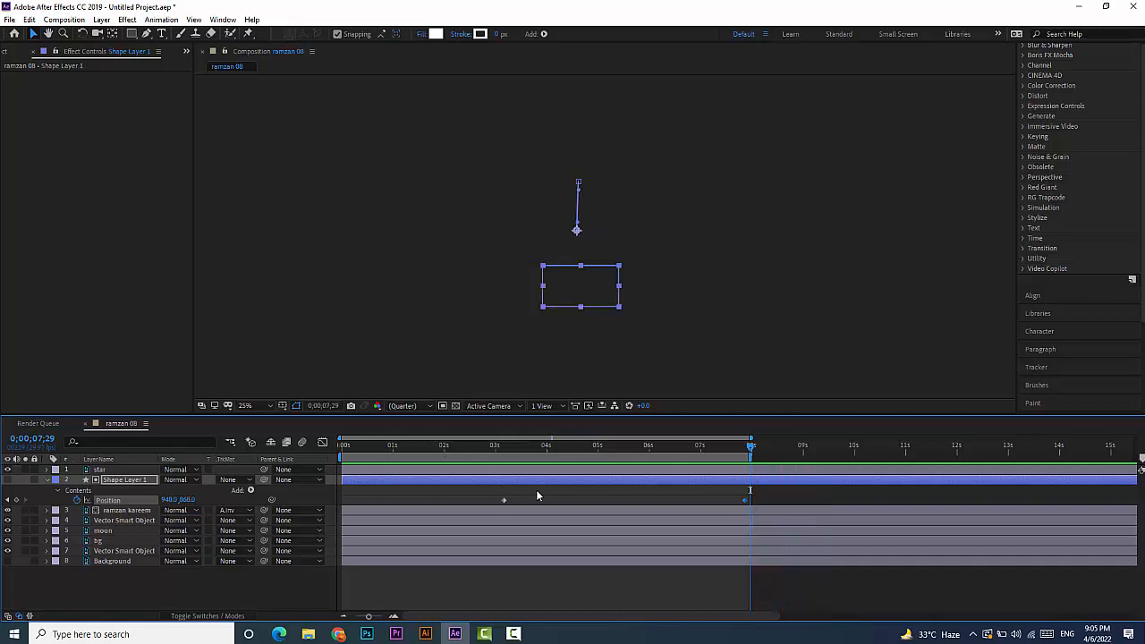
{"action": "left_click", "coordinate": [423, 446]}
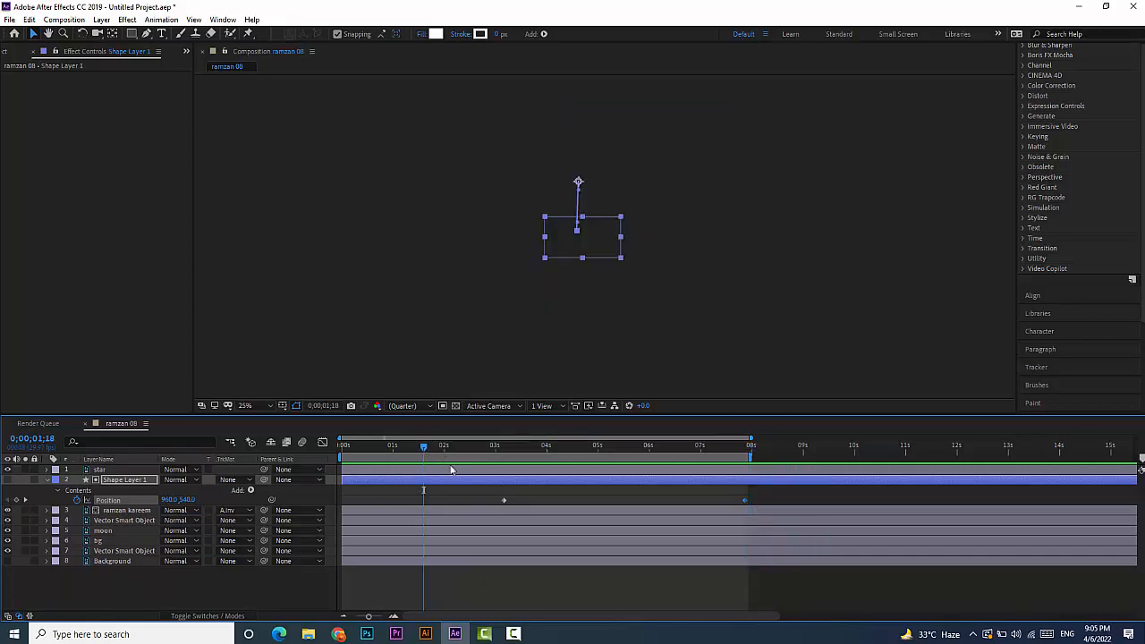
{"action": "key", "text": "space"}
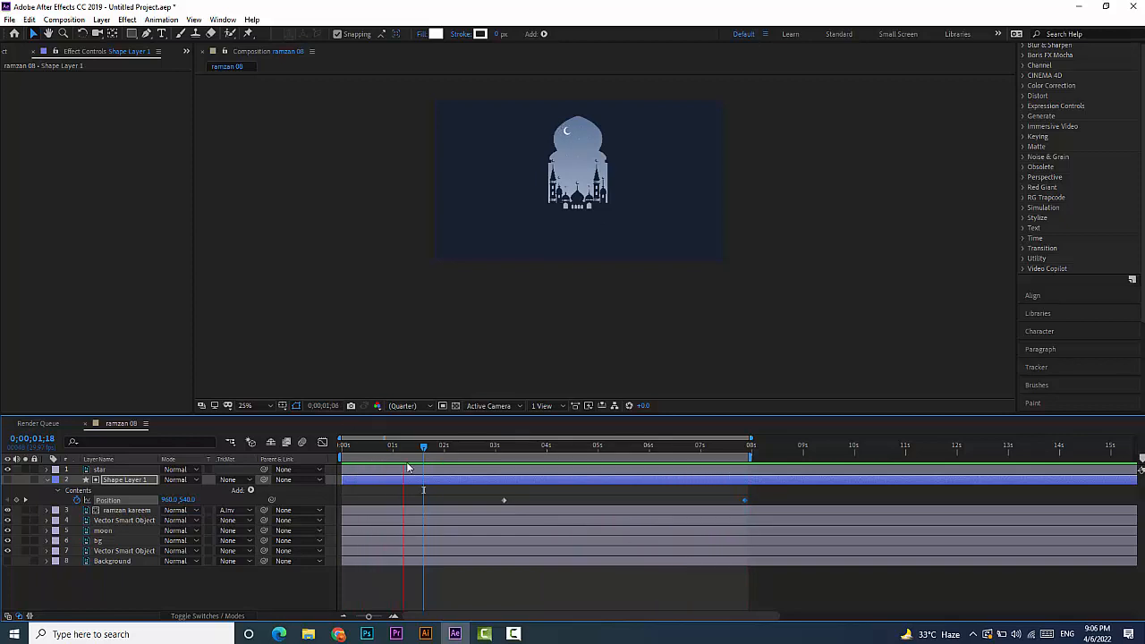
{"action": "left_click_drag", "start_coordinate": [422, 446], "coordinate": [342, 445]}
Step: Import the MP3 version of Arabic from the arabic RAMAZAN folder inside RAMZAN MUSIC BG into the project
{"action": "left_click", "coordinate": [91, 288]}
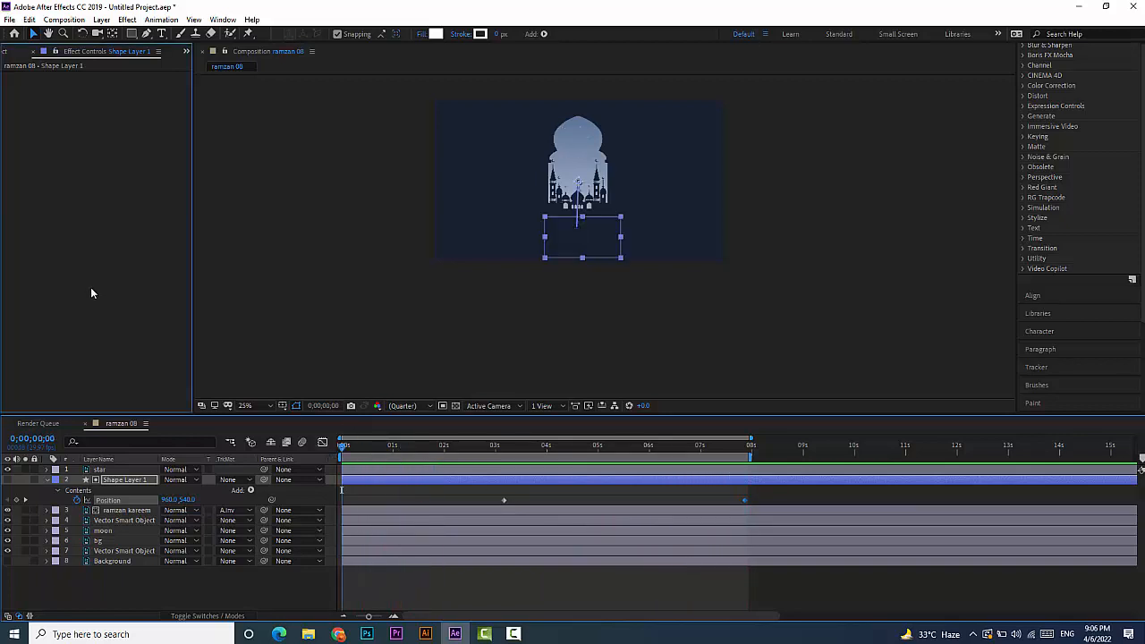
{"action": "left_click", "coordinate": [5, 51]}
{"action": "double_click", "coordinate": [120, 258]}
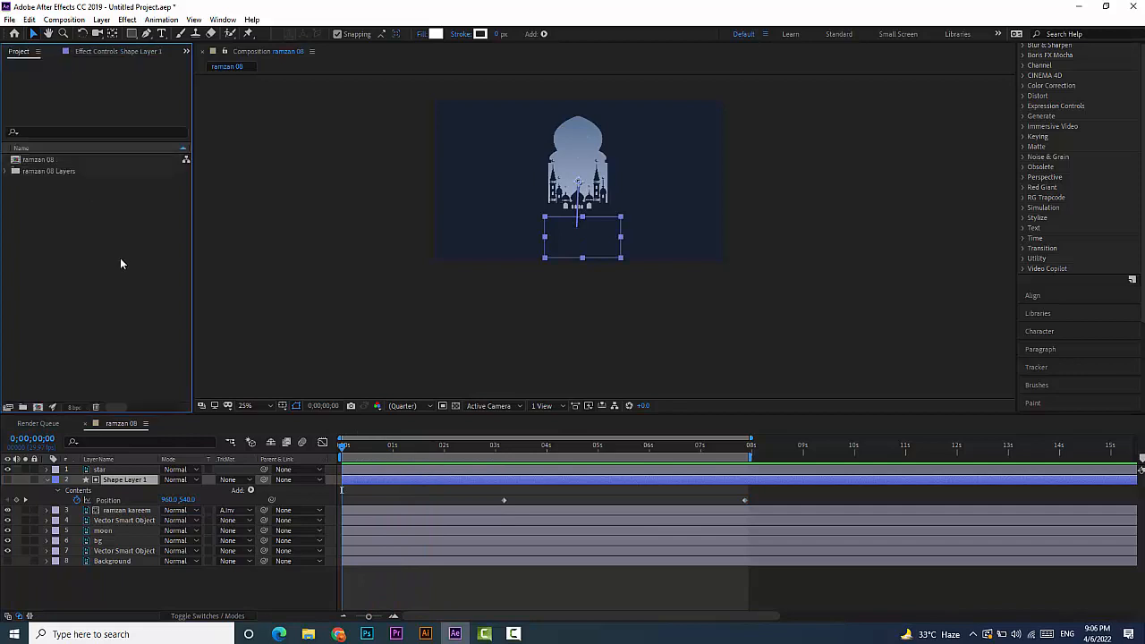
{"action": "scroll", "coordinate": [70, 170], "scroll_direction": "up", "scroll_amount": 3}
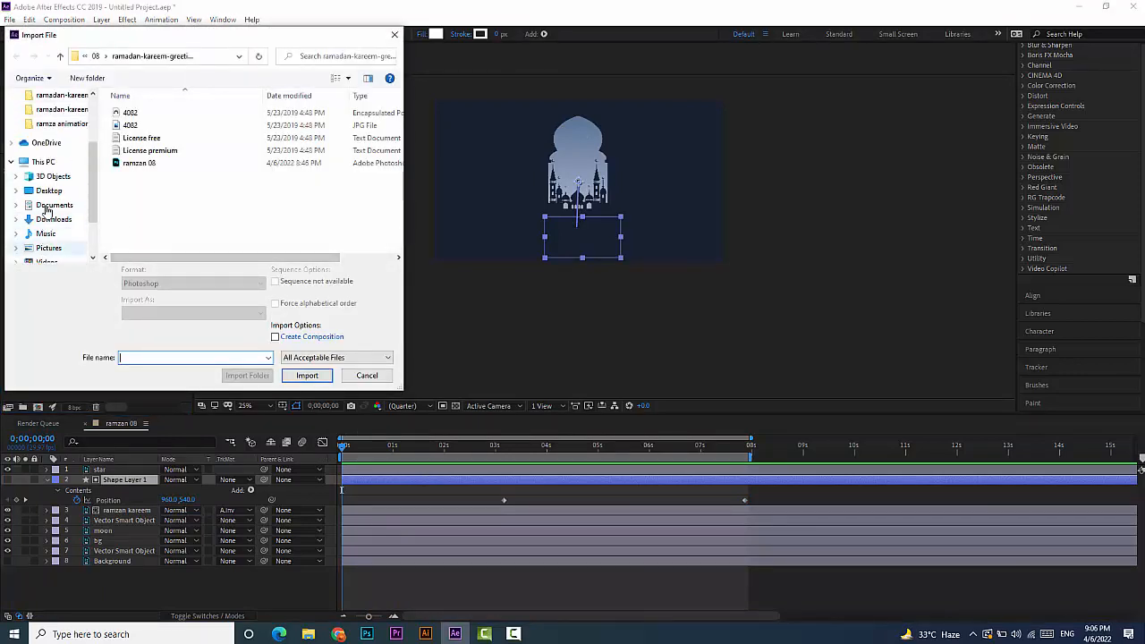
{"action": "left_click", "coordinate": [72, 137]}
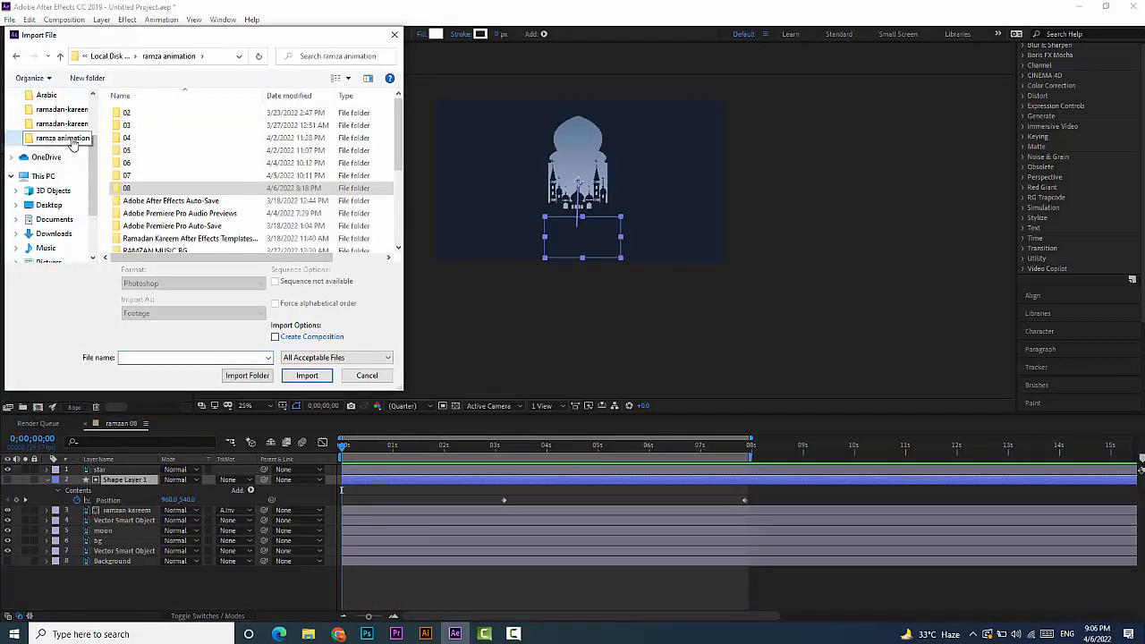
{"action": "double_click", "coordinate": [156, 183]}
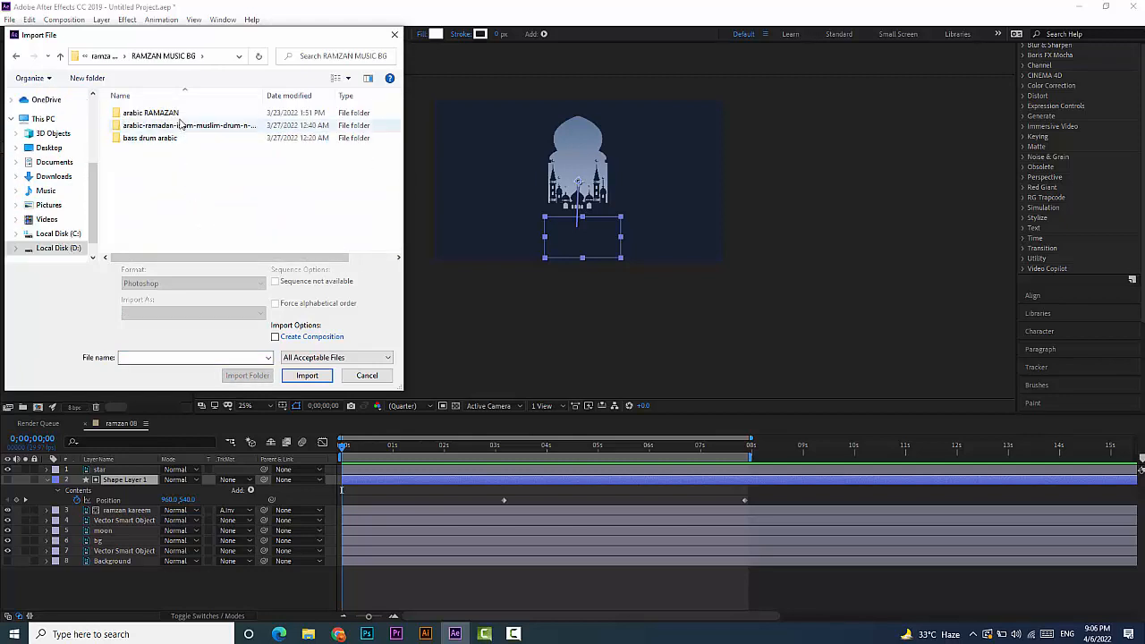
{"action": "double_click", "coordinate": [161, 114]}
{"action": "double_click", "coordinate": [161, 114]}
{"action": "left_click", "coordinate": [159, 115]}
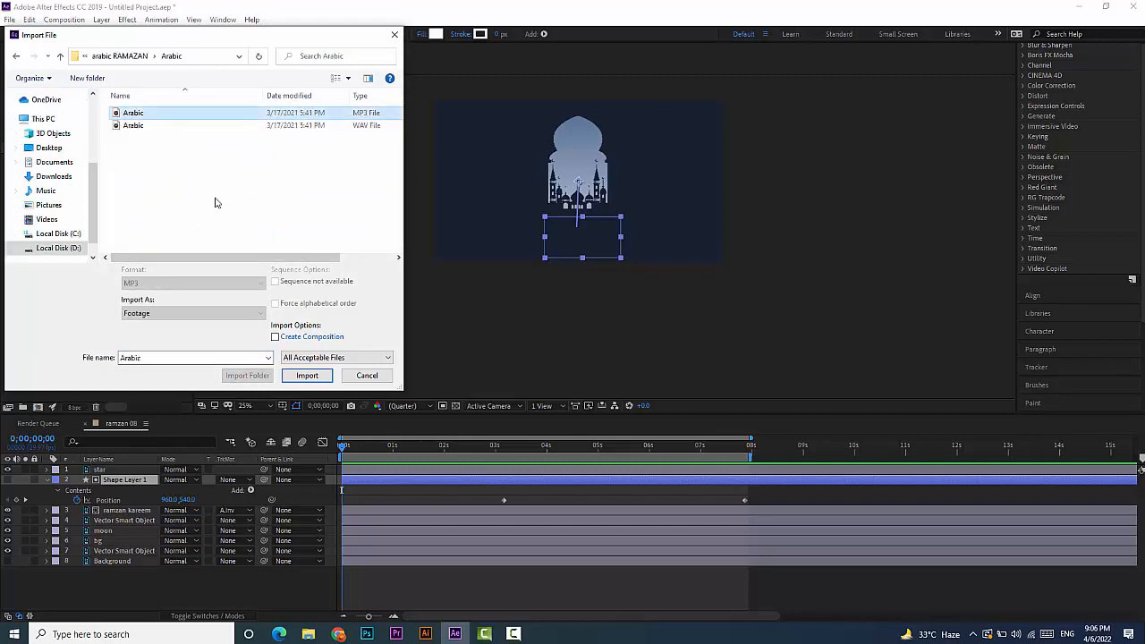
{"action": "left_click", "coordinate": [307, 374]}
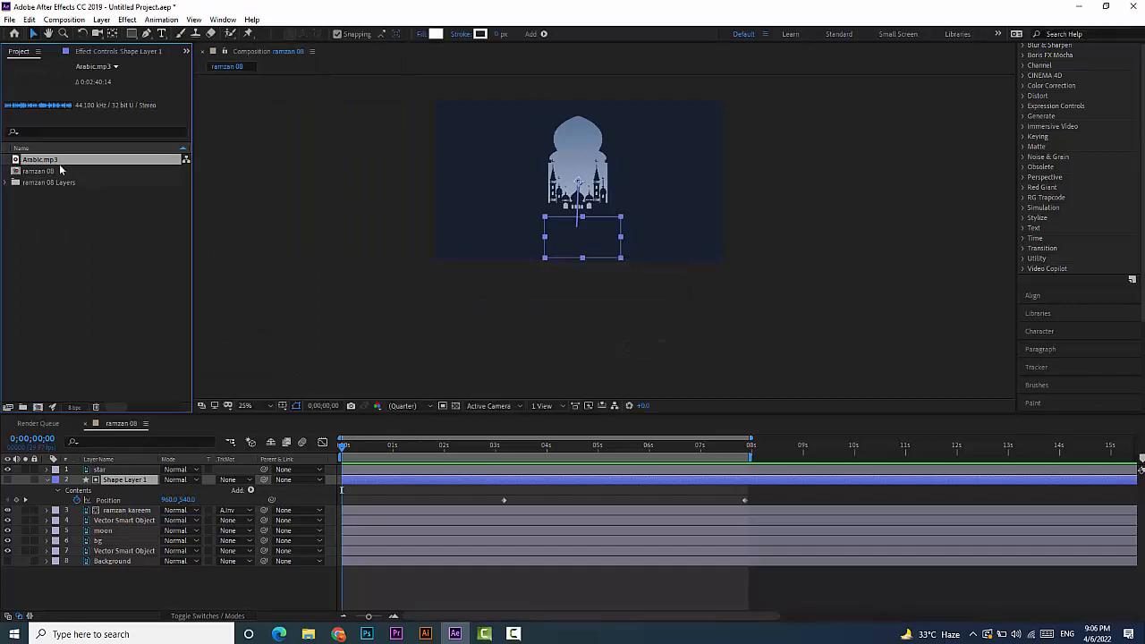
Step: Try Arabic.mp3 as the composition's top layer against the animation, and remove that audio layer
{"action": "left_click_drag", "start_coordinate": [61, 163], "coordinate": [134, 472]}
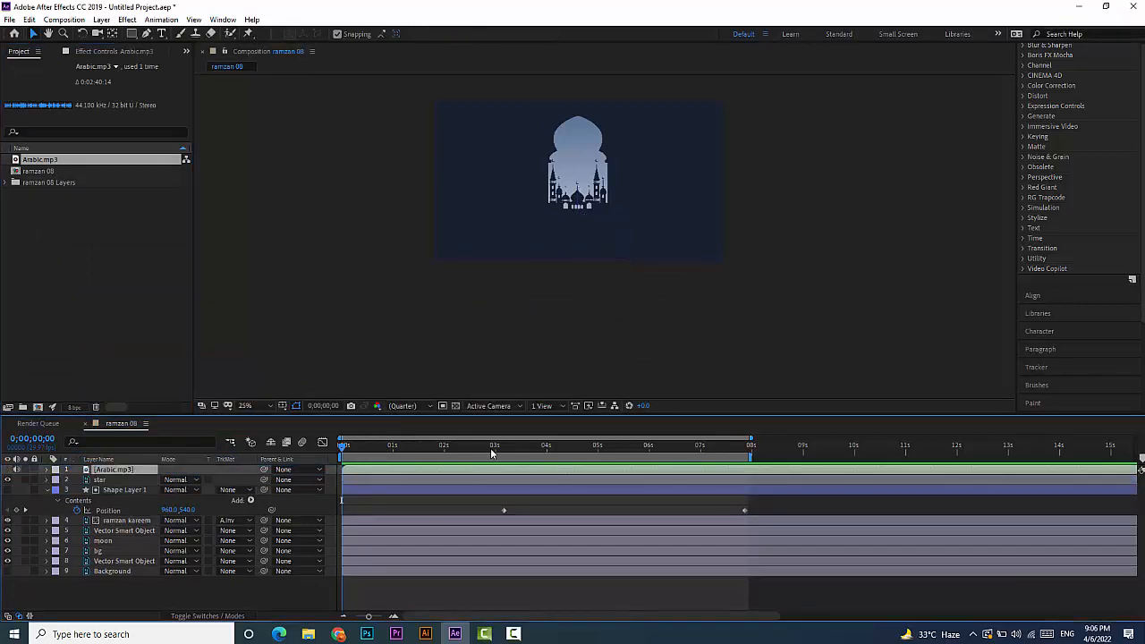
{"action": "key", "text": "space"}
{"action": "key", "text": "space"}
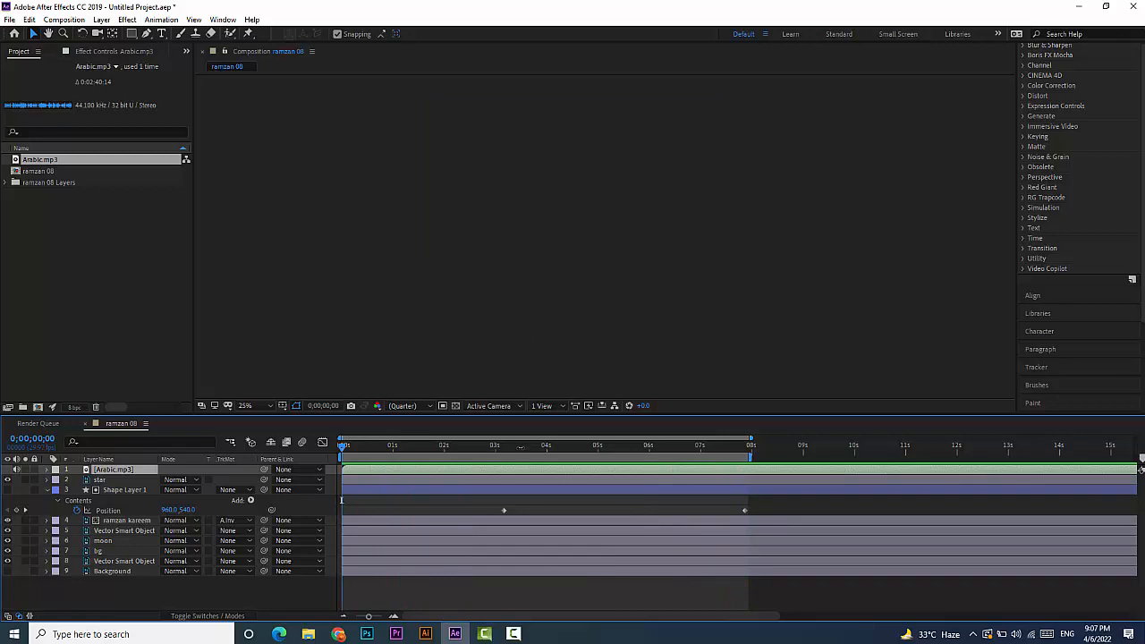
{"action": "left_click", "coordinate": [521, 445]}
{"action": "scroll", "coordinate": [593, 216], "scroll_direction": "up", "scroll_amount": 2}
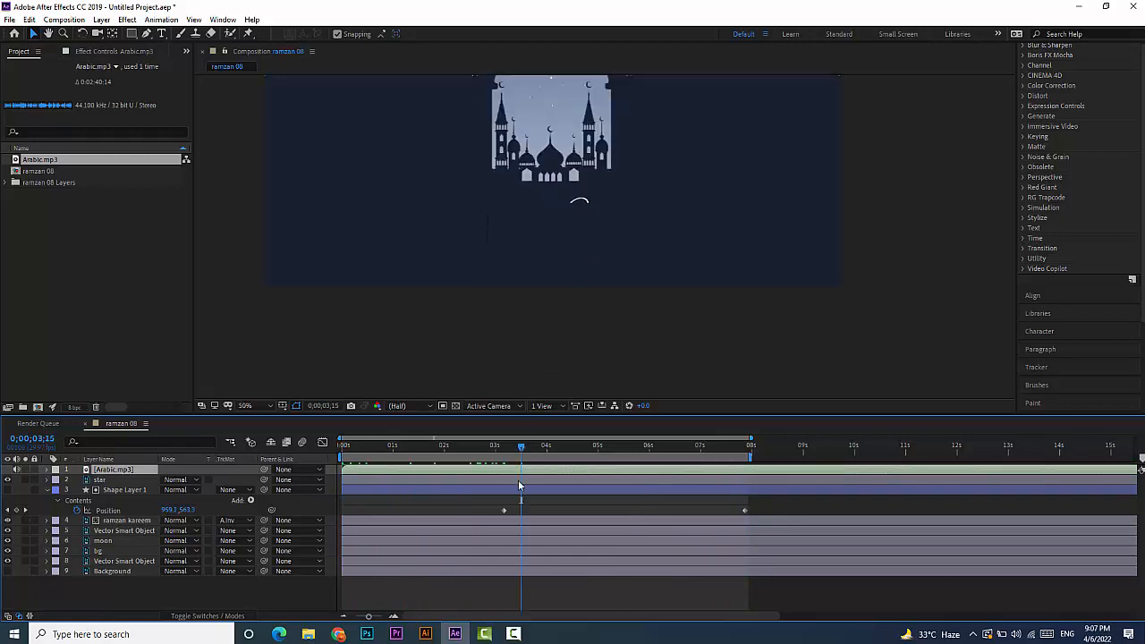
{"action": "left_click_drag", "start_coordinate": [523, 447], "coordinate": [680, 458]}
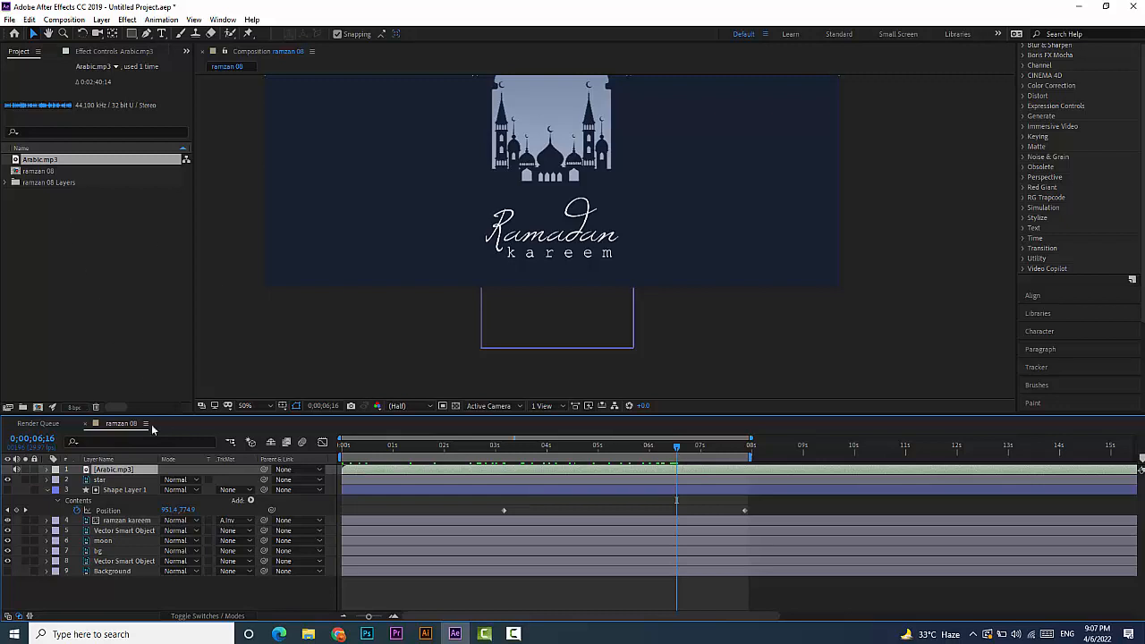
{"action": "key", "text": "Delete"}
Step: Import the MP3 Arabic Drum n Bass (ethno version) from the arabic-ramadan-islam-muslim-drum-n folder inside RAMZAN MUSIC BG
{"action": "double_click", "coordinate": [100, 263]}
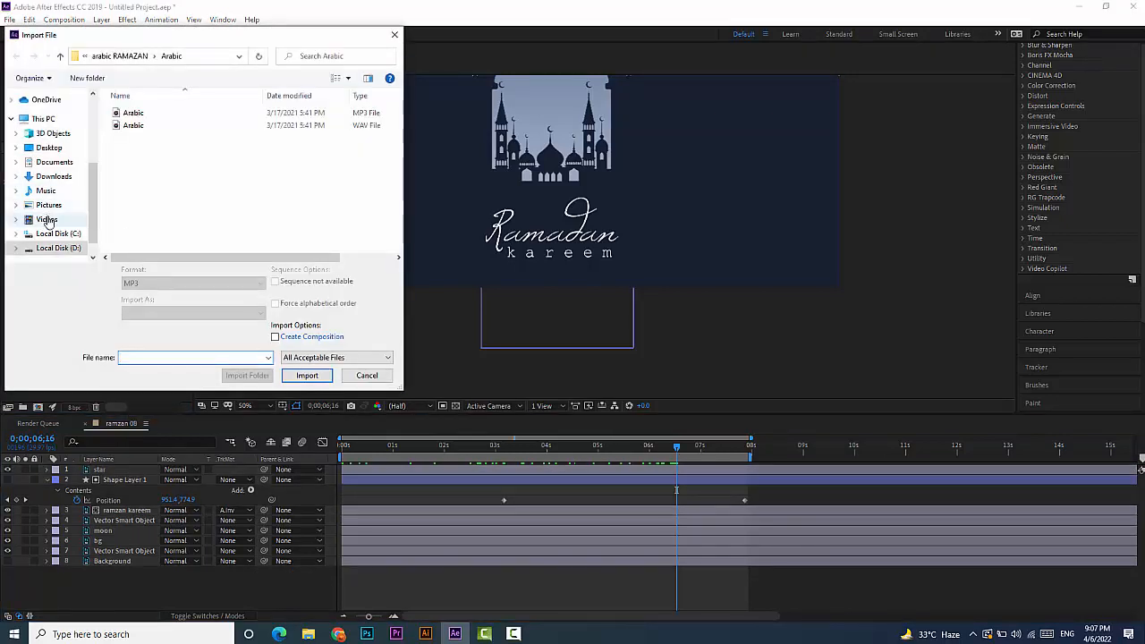
{"action": "scroll", "coordinate": [45, 172], "scroll_direction": "up", "scroll_amount": 2}
{"action": "left_click", "coordinate": [55, 139]}
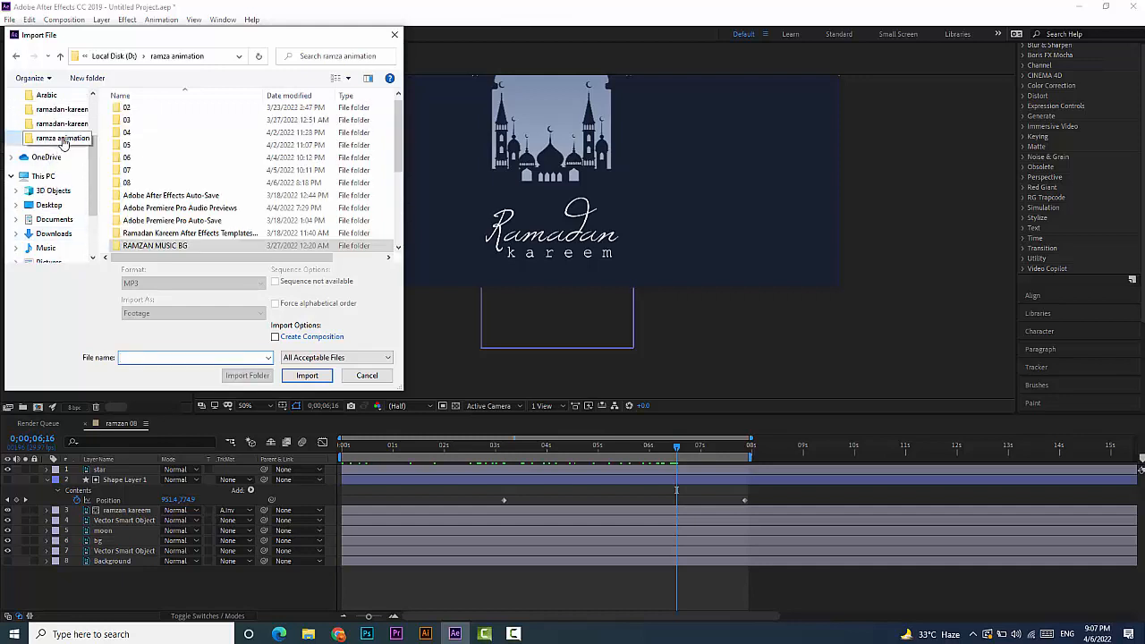
{"action": "scroll", "coordinate": [146, 211], "scroll_direction": "down", "scroll_amount": 1}
{"action": "double_click", "coordinate": [157, 208]}
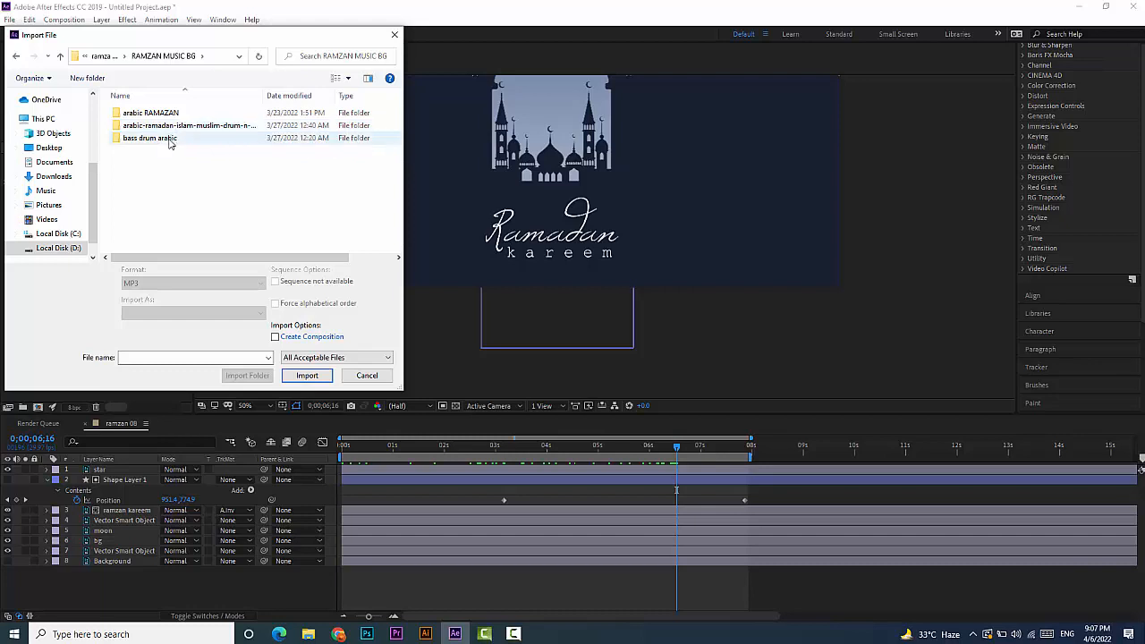
{"action": "double_click", "coordinate": [170, 126]}
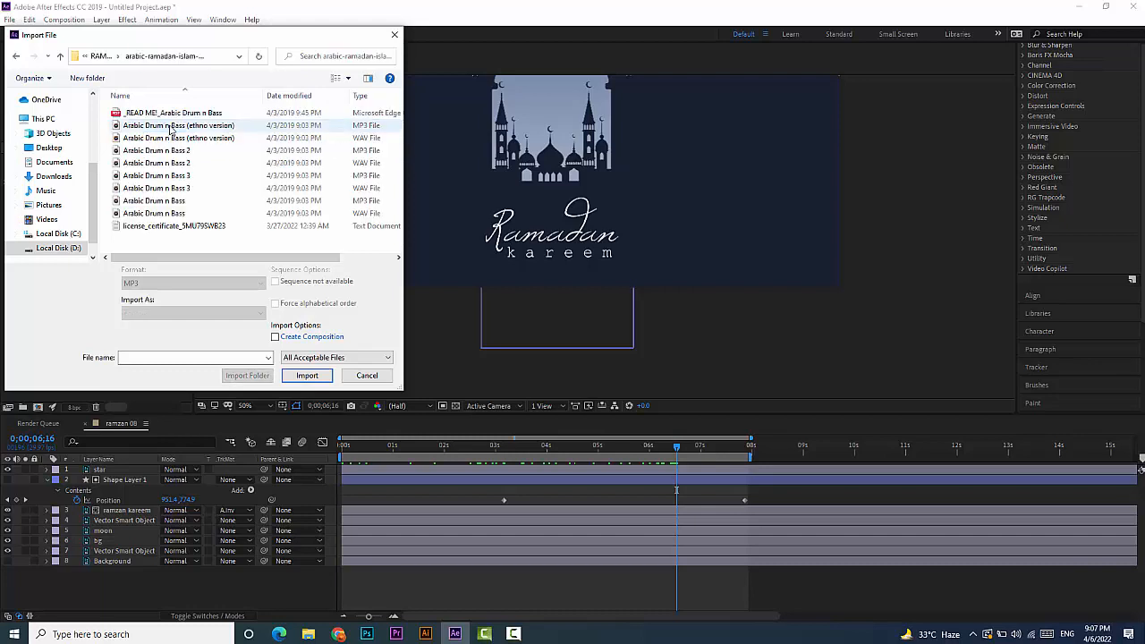
{"action": "left_click", "coordinate": [170, 127]}
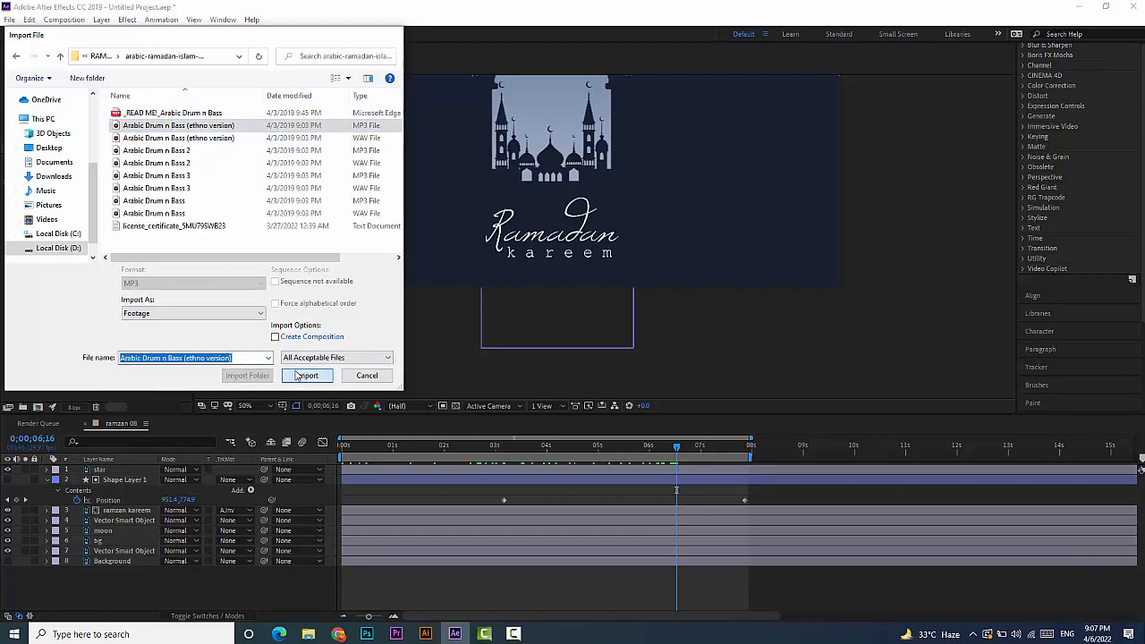
{"action": "left_click", "coordinate": [304, 376]}
Step: Add Arabic Drum n Bass (ethno version).mp3 as the top layer of ramzan 08 and preview the animation with it
{"action": "left_click_drag", "start_coordinate": [90, 372], "coordinate": [101, 471]}
{"action": "left_click", "coordinate": [342, 445]}
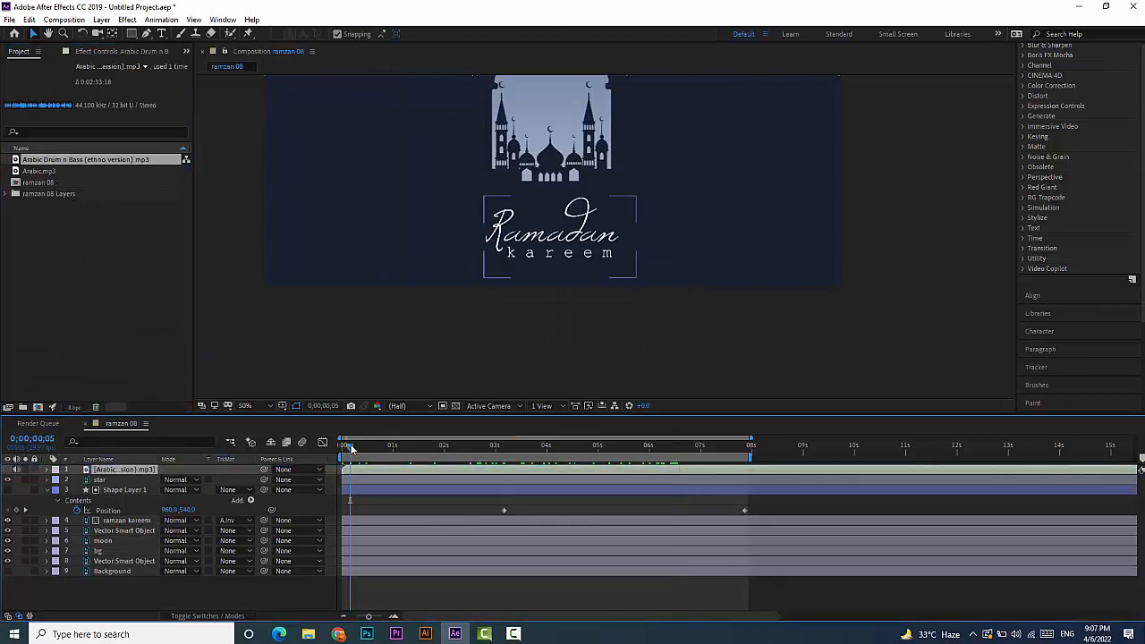
{"action": "key", "text": "space"}
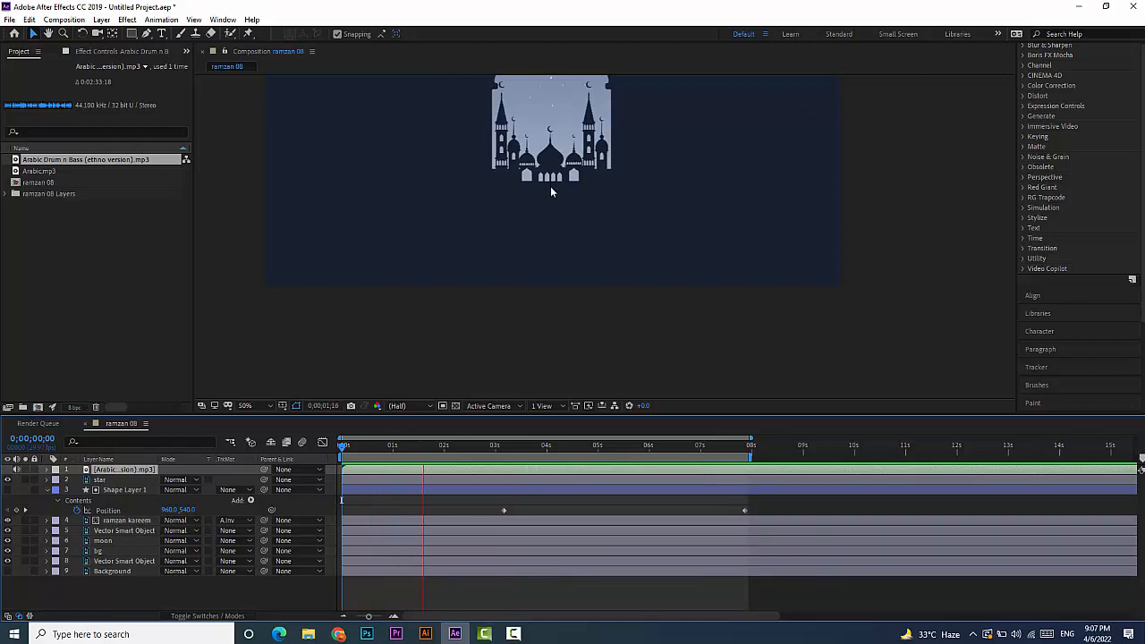
{"action": "key", "text": "space"}
{"action": "scroll", "coordinate": [550, 224], "scroll_direction": "down", "scroll_amount": 1}
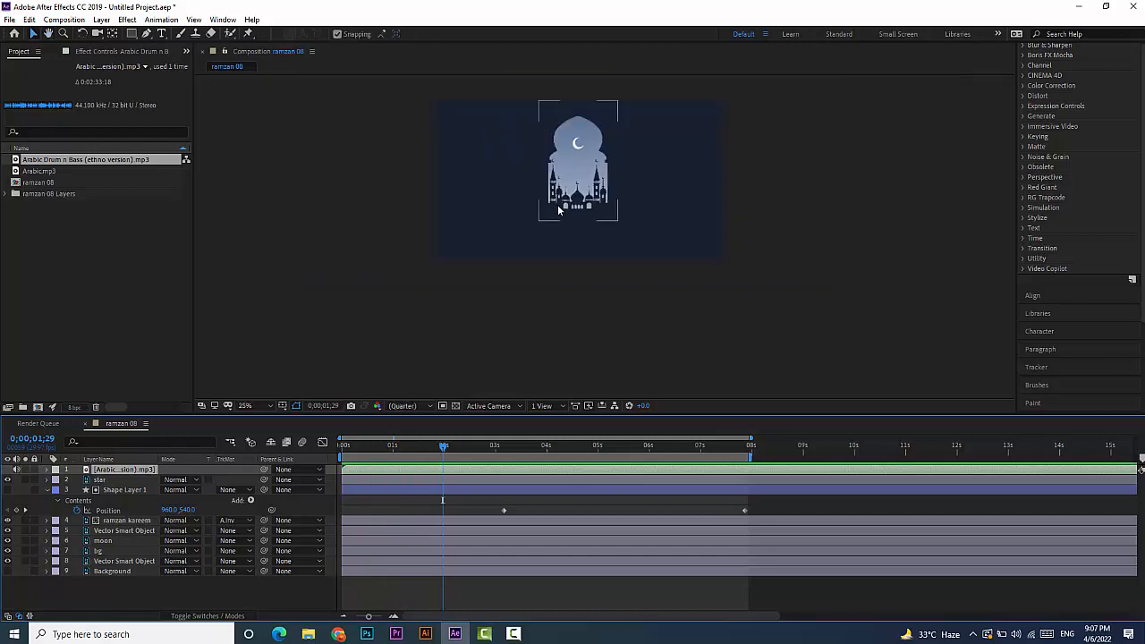
{"action": "key", "text": "space"}
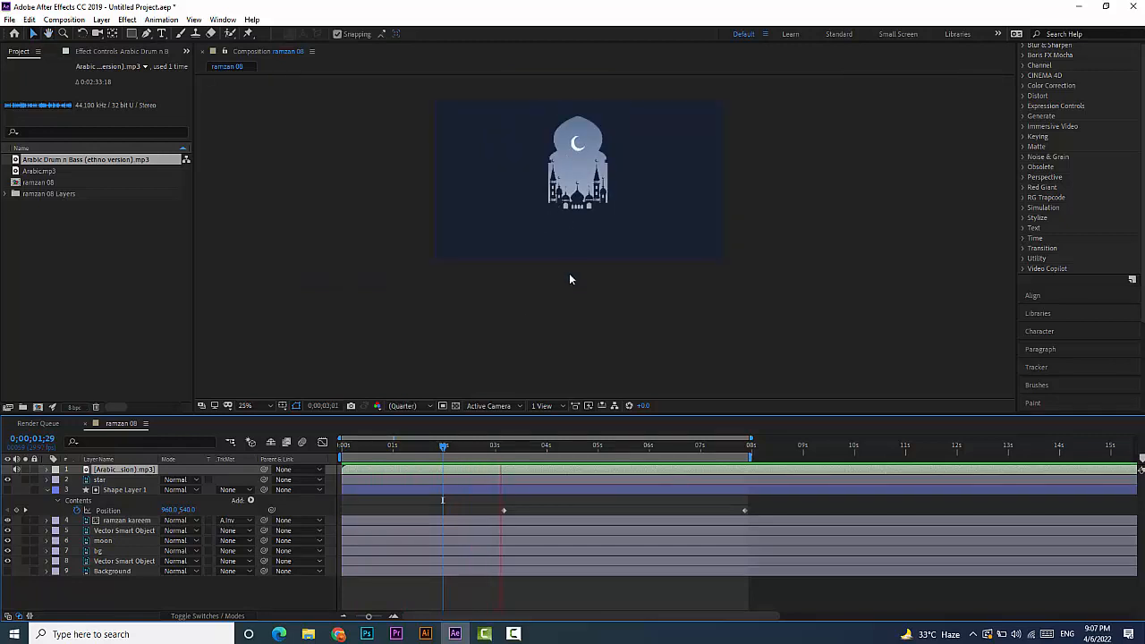